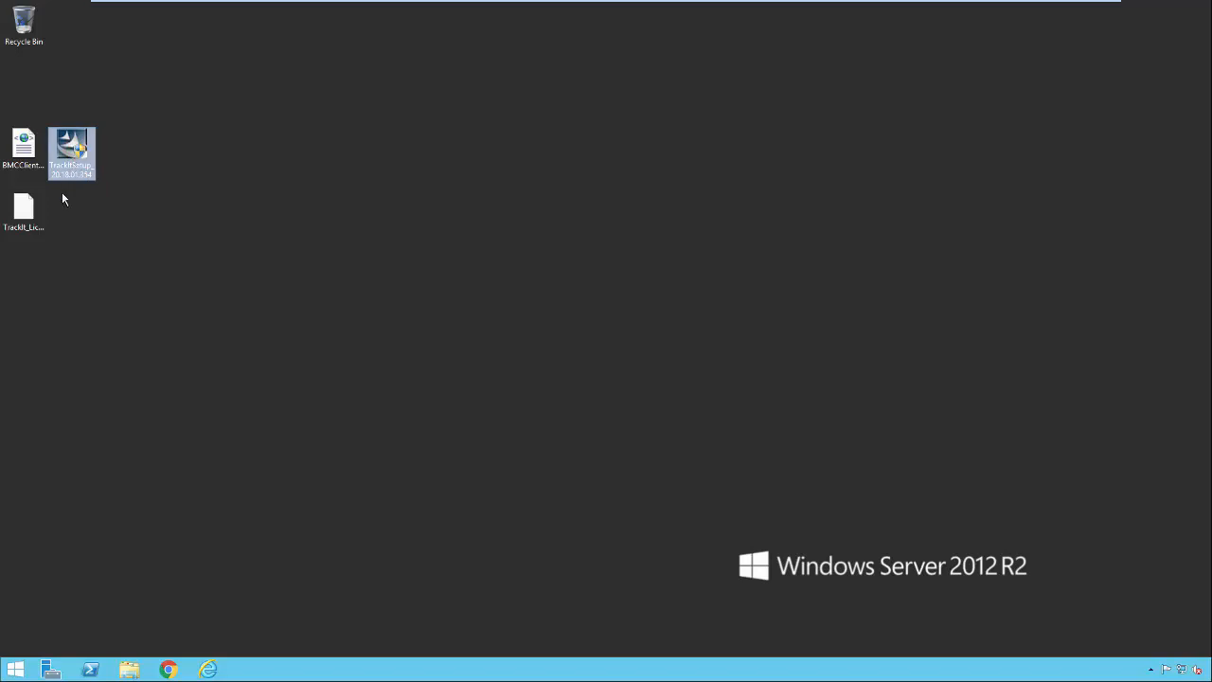
pyautogui.click(24, 216)
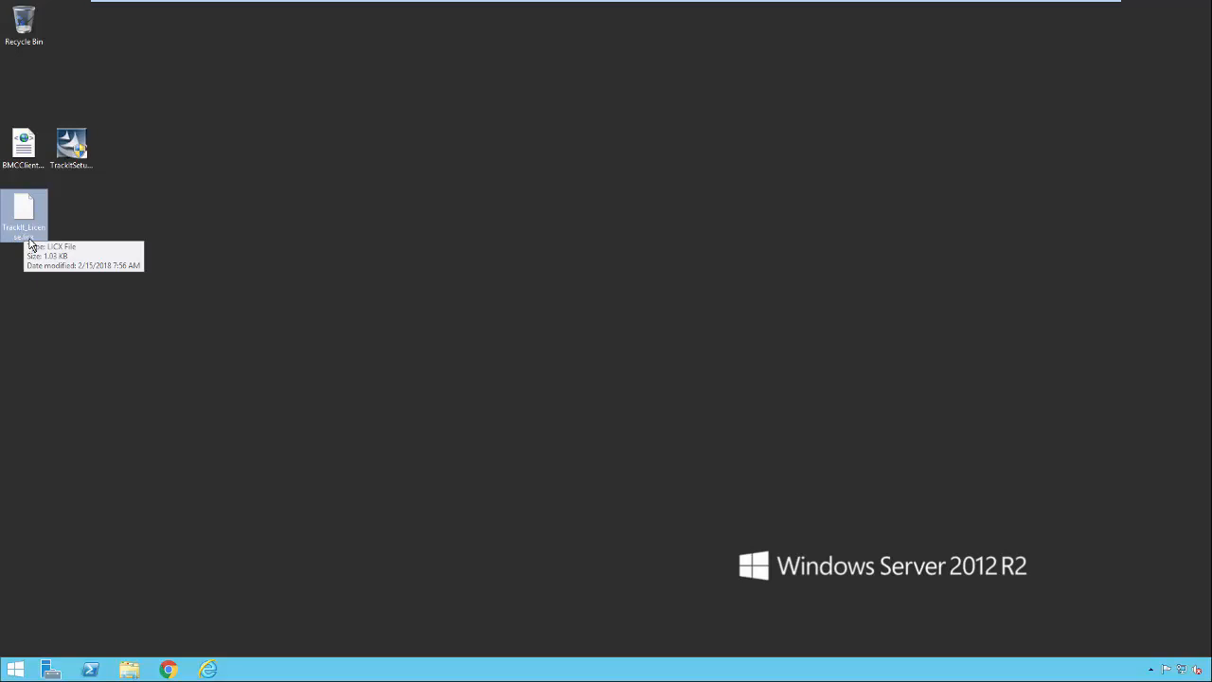
pyautogui.press('Up')
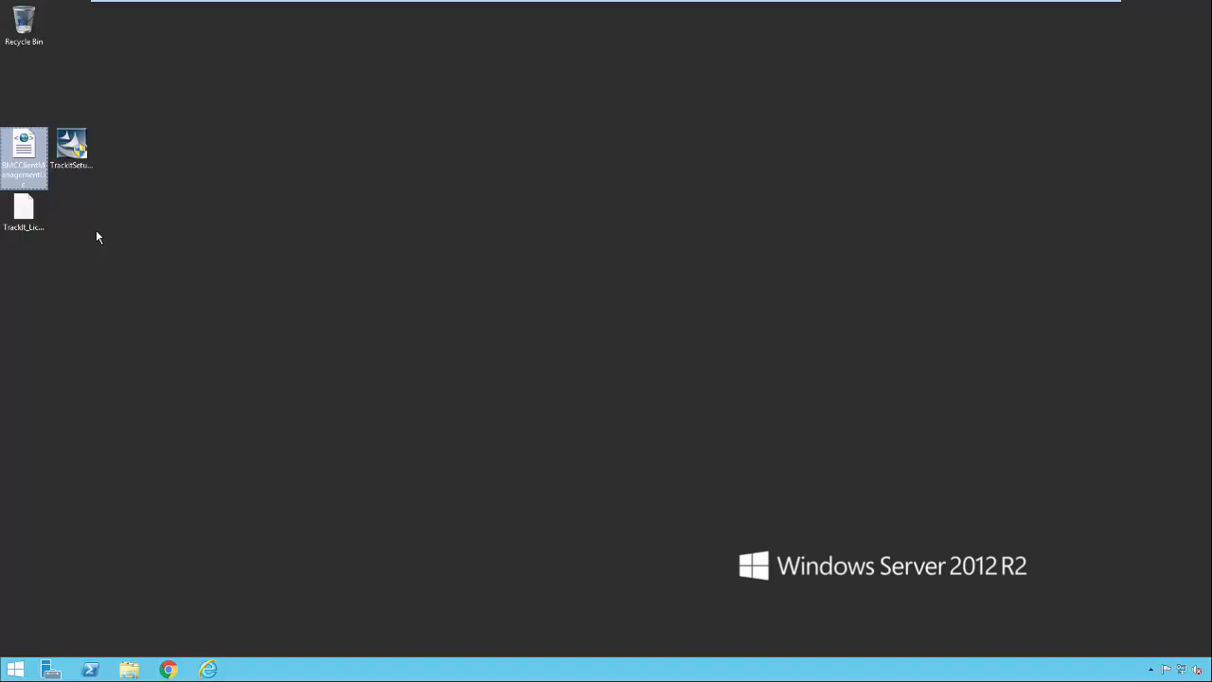
pyautogui.click(107, 213)
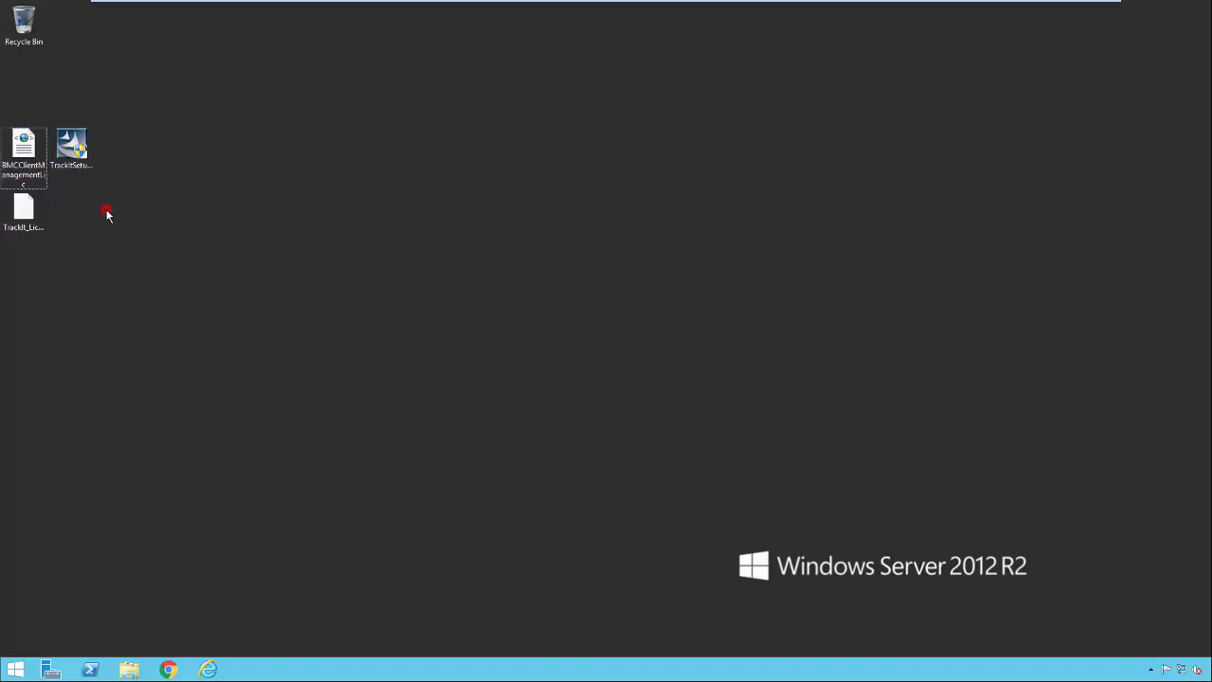
# Start the Track-It! 2018.01 setup from the desktop, allow it to make changes, and keep English as the server language.
pyautogui.doubleClick(72, 149)
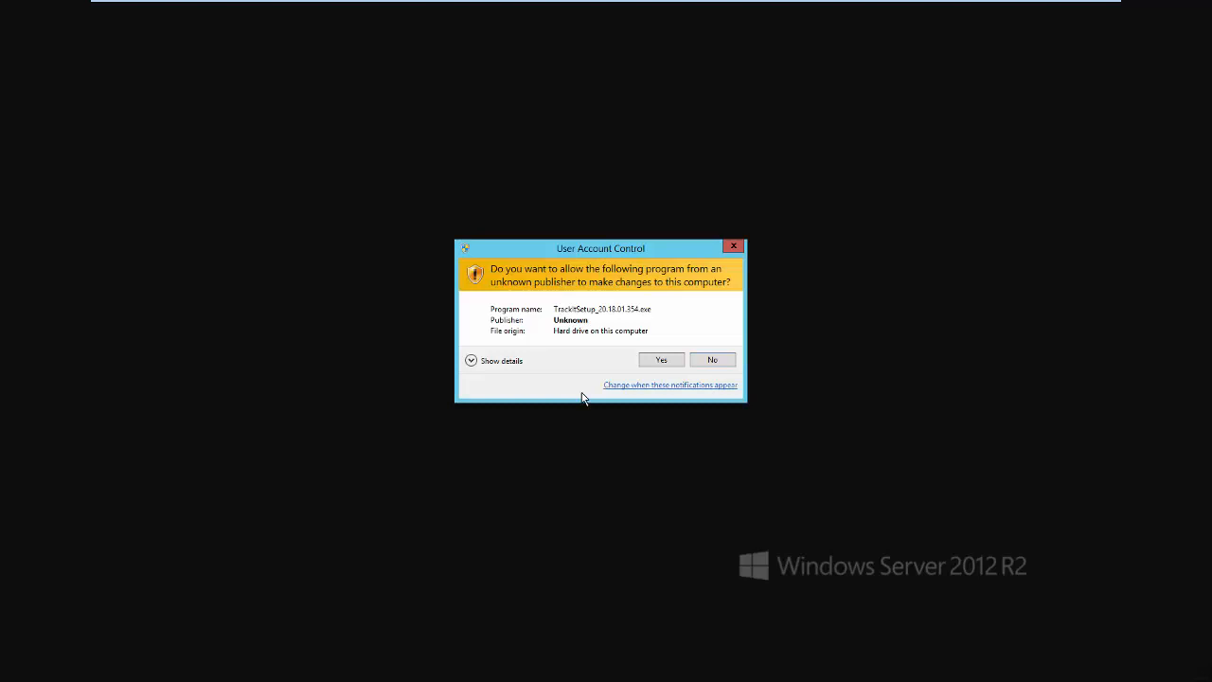
pyautogui.click(660, 363)
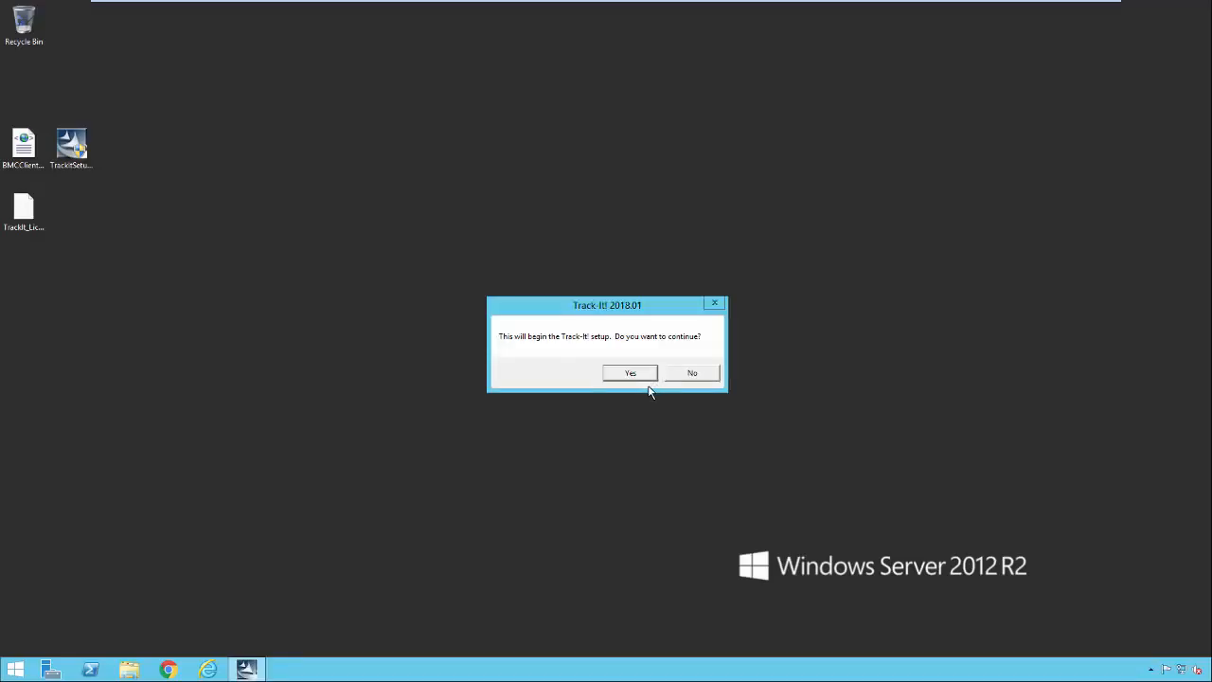
pyautogui.click(630, 374)
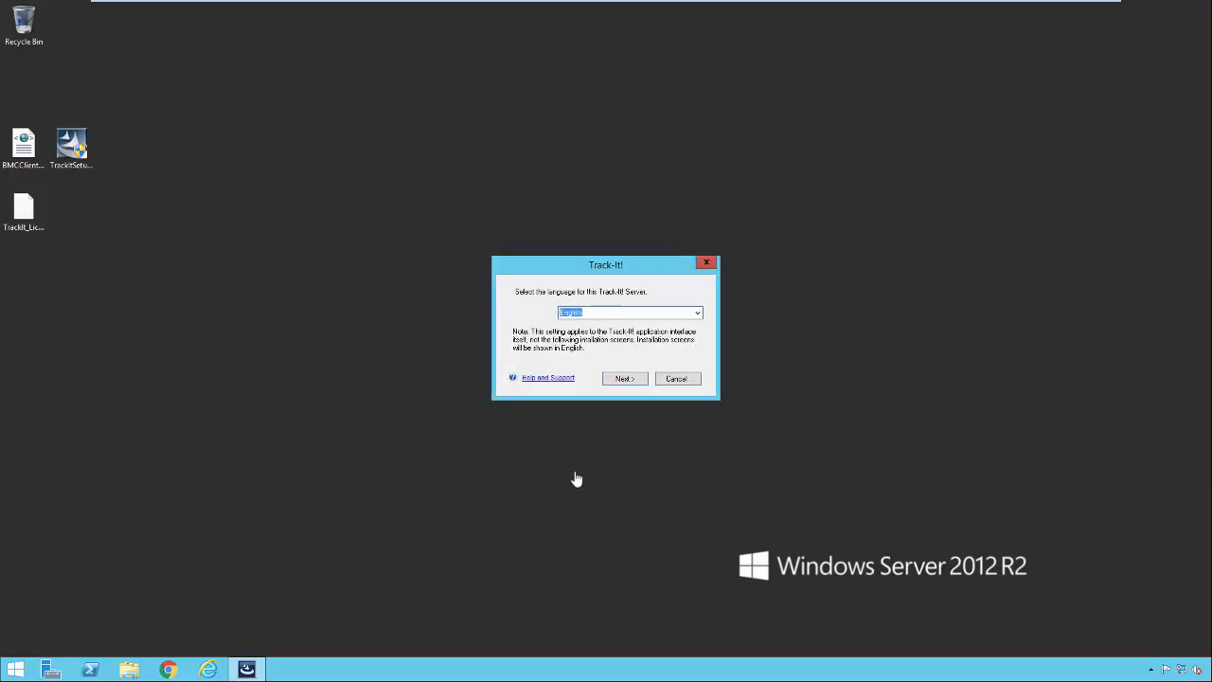
pyautogui.click(624, 379)
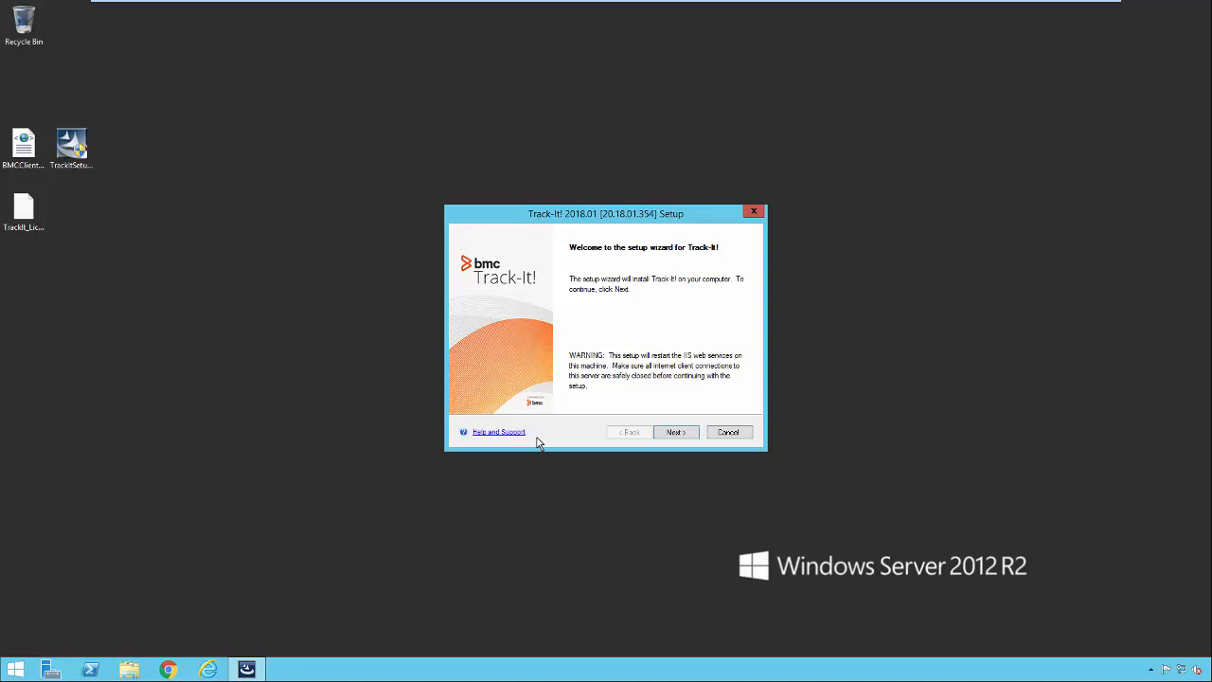
# Accept the license agreement and choose a Standard setup with a new Track-It! database, Application Server and BMC Client Management.
pyautogui.click(668, 434)
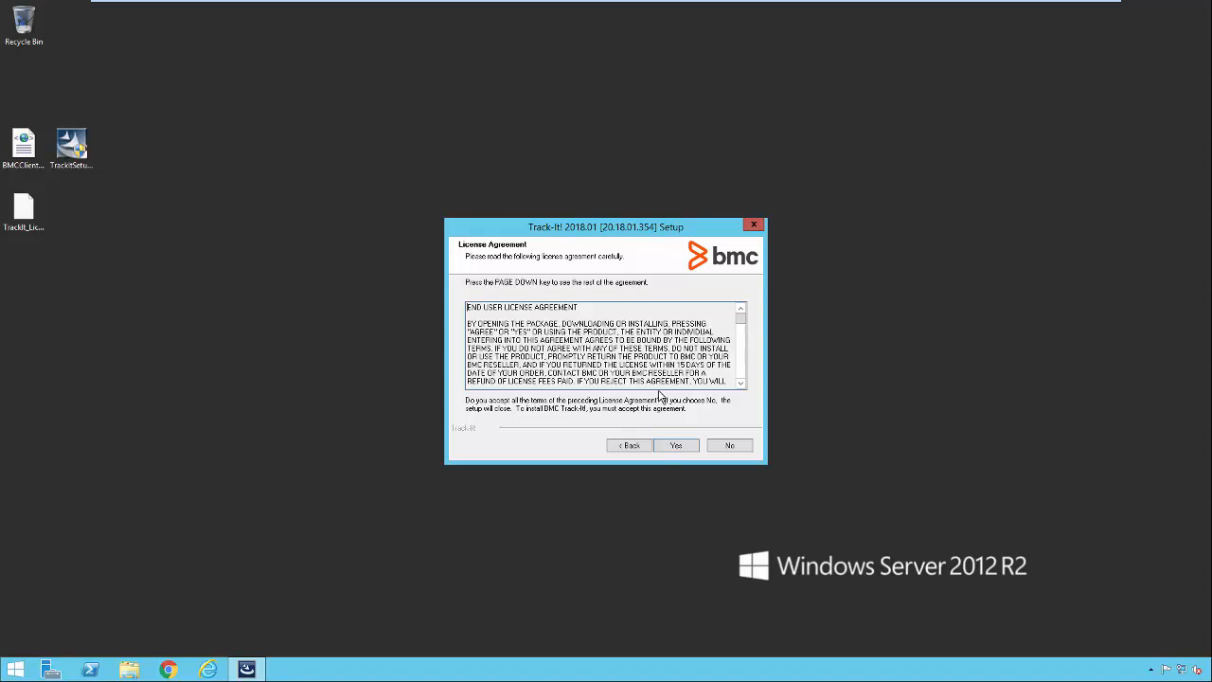
pyautogui.click(676, 445)
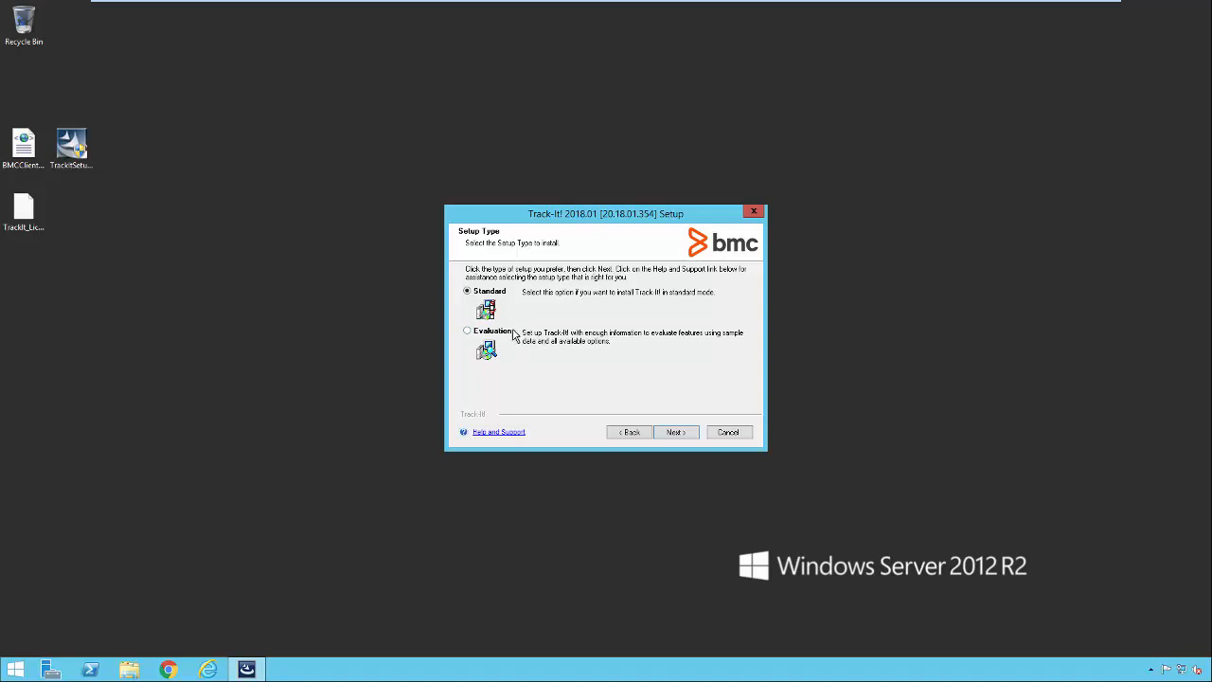
pyautogui.click(671, 433)
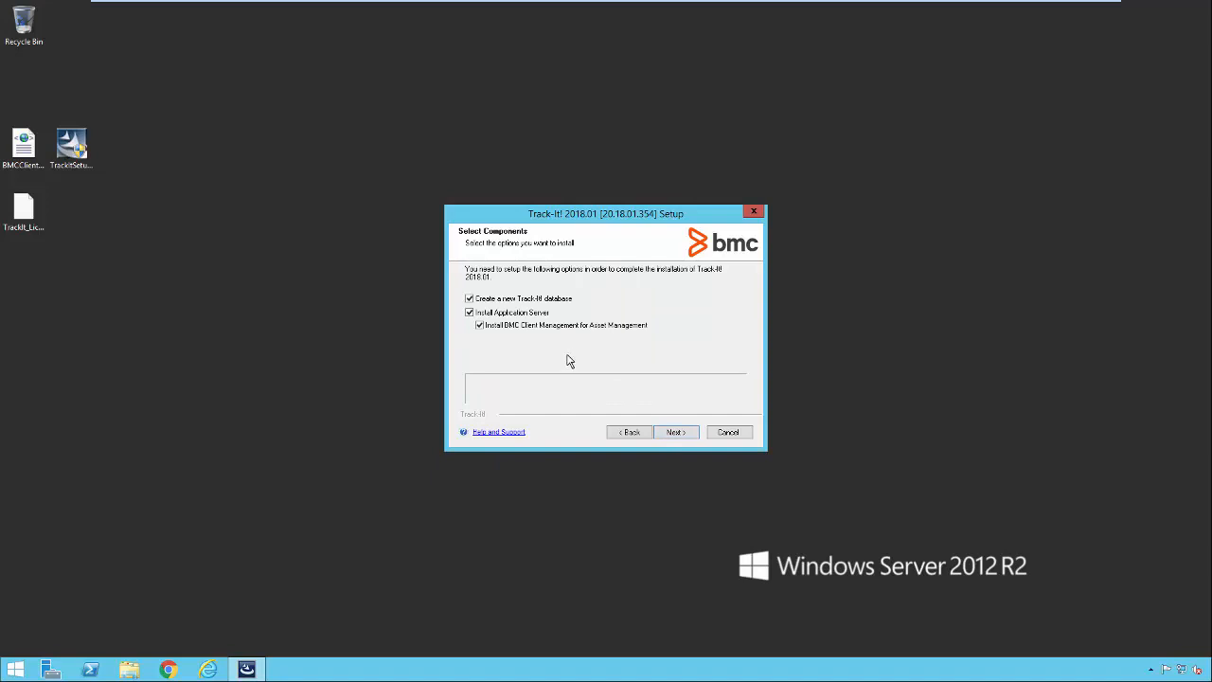
pyautogui.moveTo(498, 314)
pyautogui.click(674, 432)
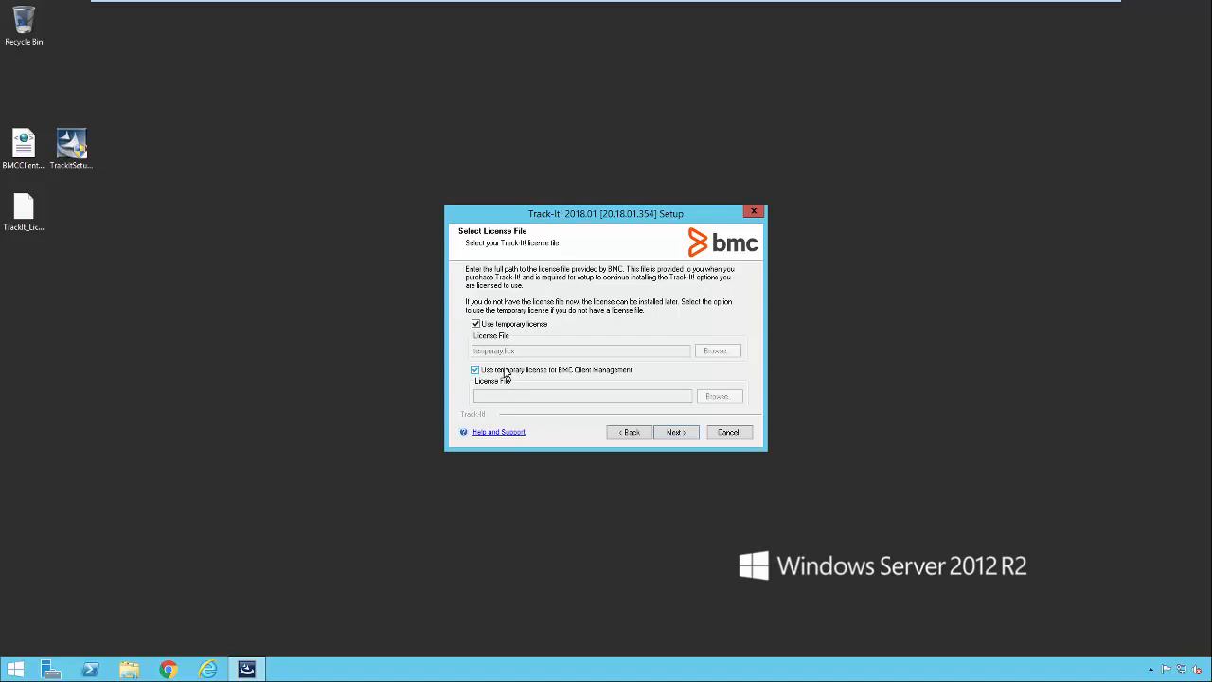
# Turn off the temporary Track-It! license and load TrackIt_License.licx from the Desktop as the license file.
pyautogui.click(477, 325)
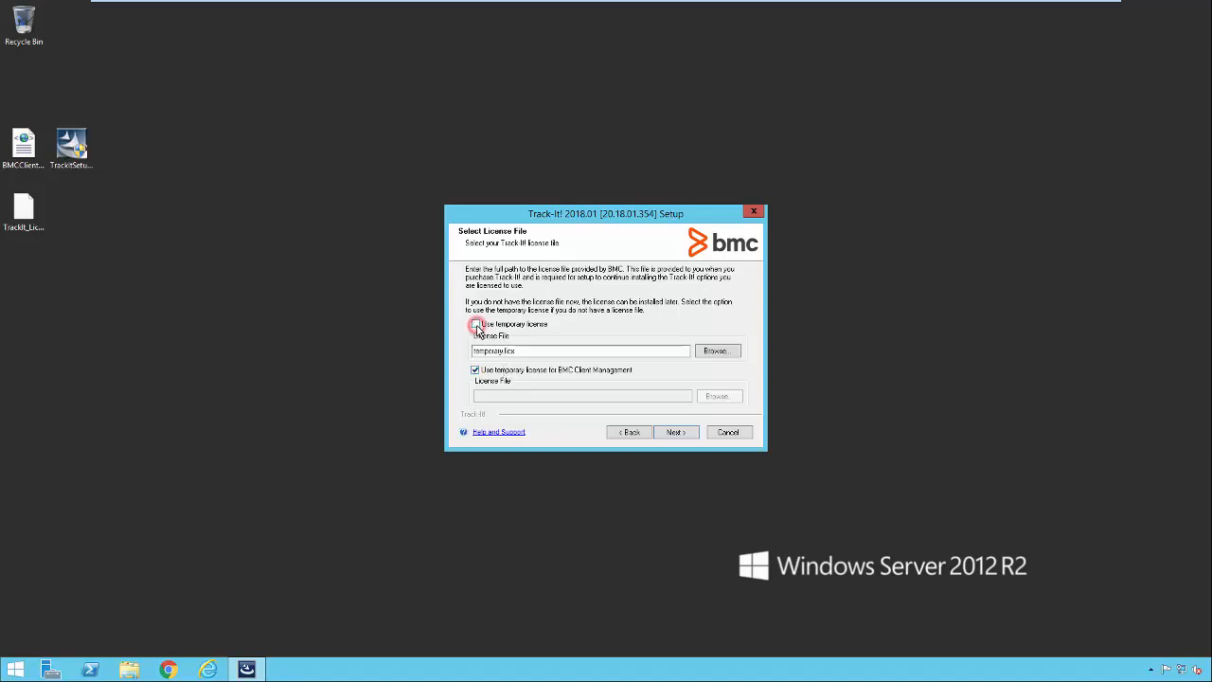
pyautogui.click(714, 351)
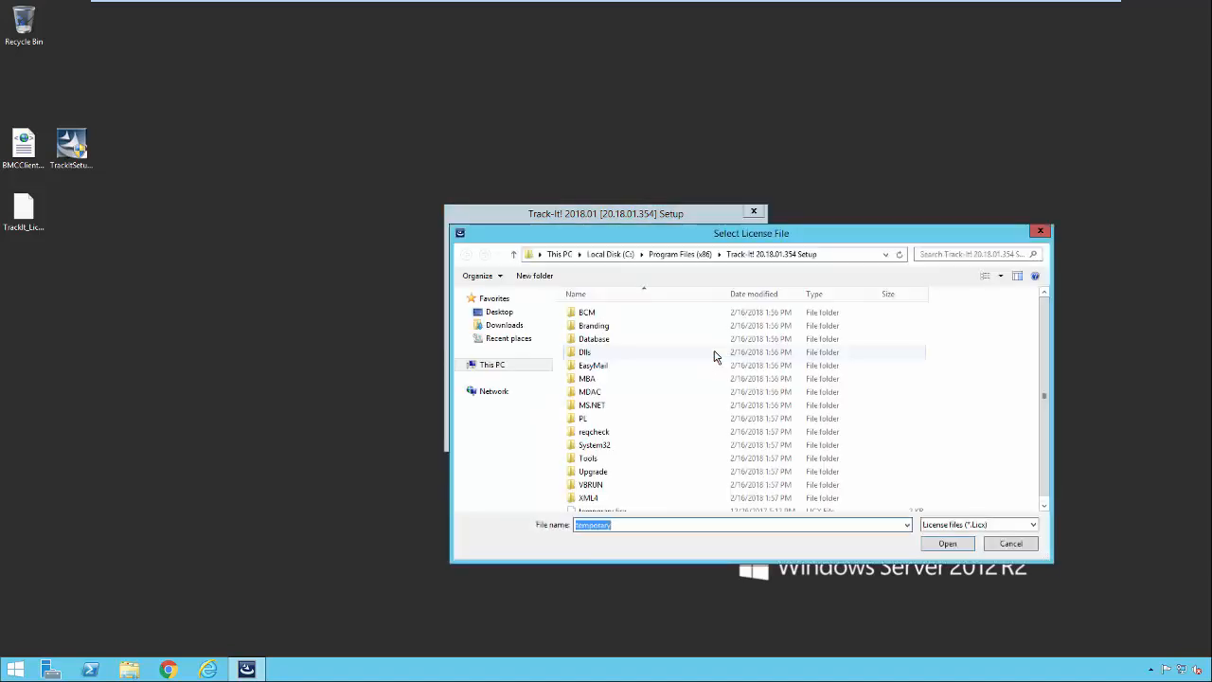
pyautogui.click(498, 312)
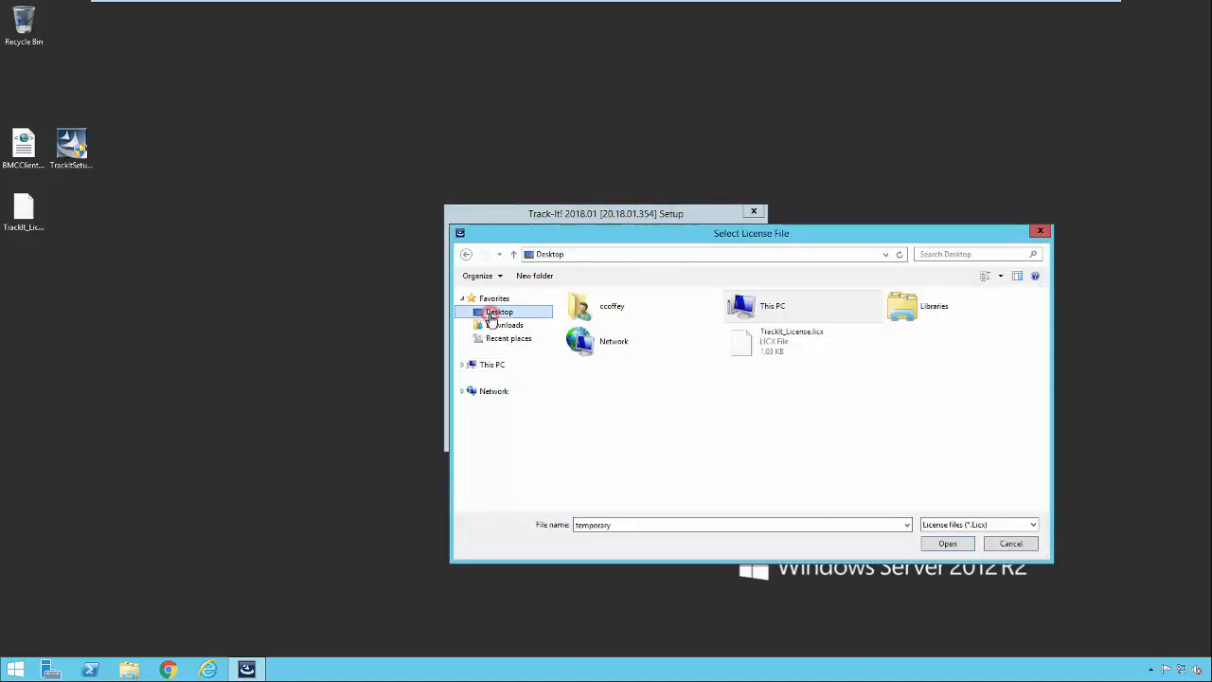
pyautogui.click(775, 349)
pyautogui.click(958, 544)
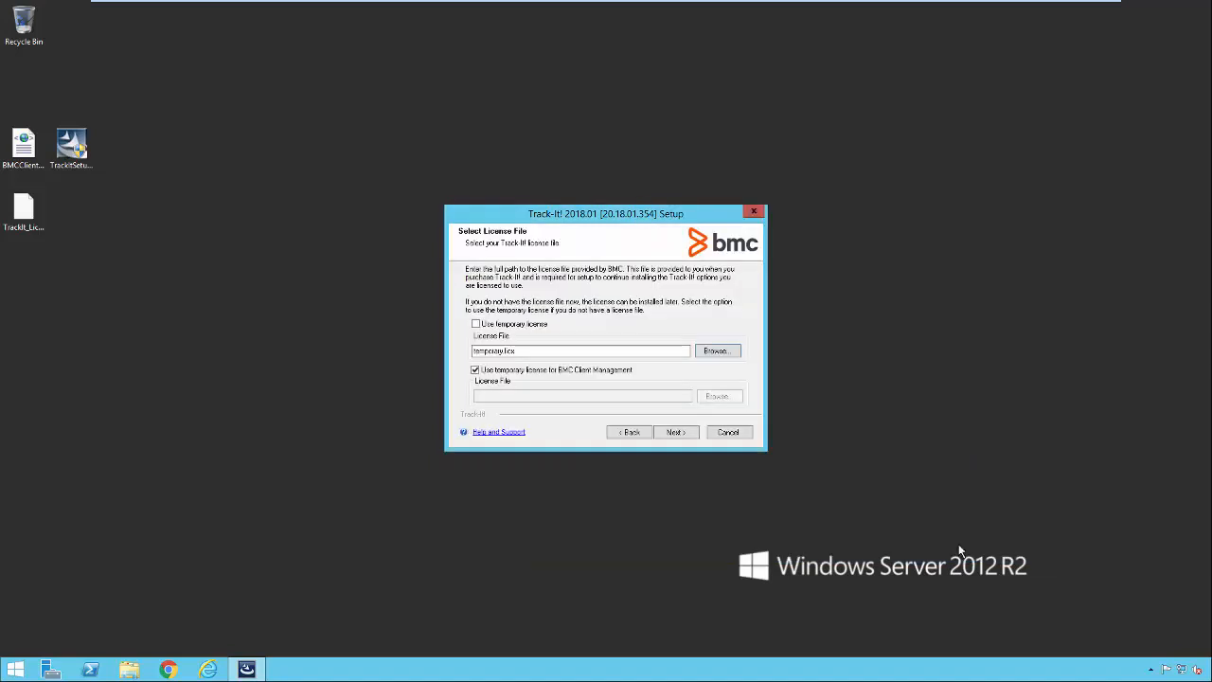
# Replace the temporary BMC Client Management license with the BMCClientManagementLic XML file from the Desktop and accept the default destination folder.
pyautogui.click(500, 371)
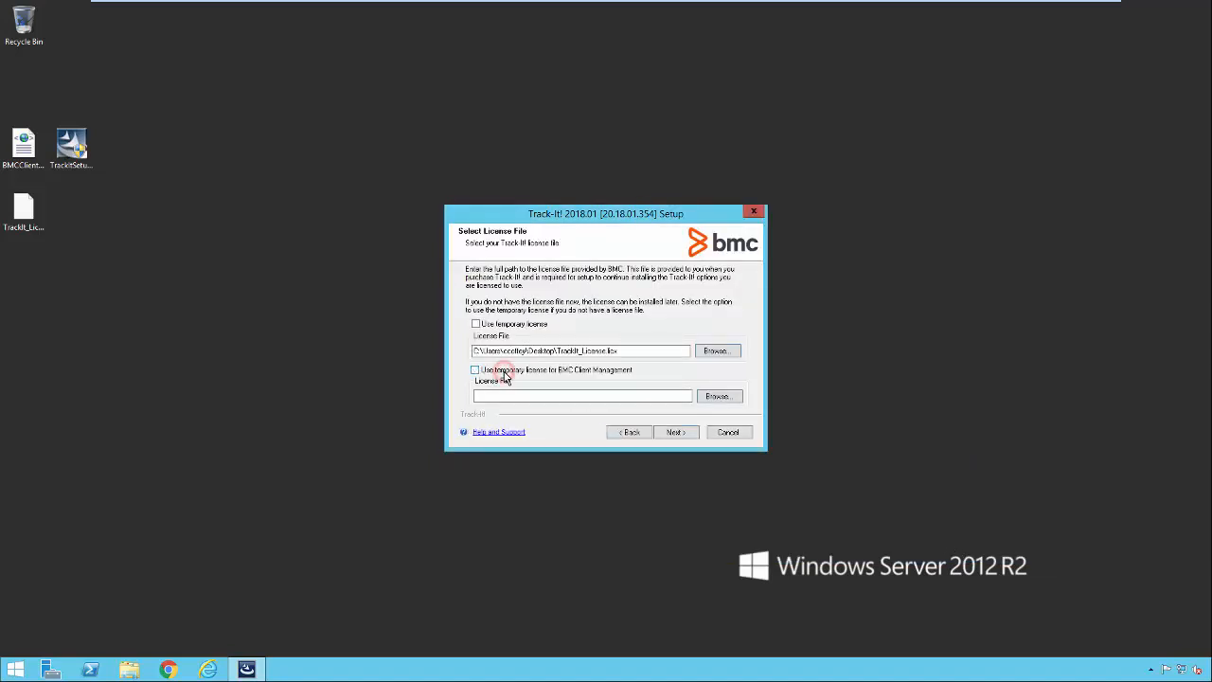
pyautogui.click(714, 396)
pyautogui.click(769, 339)
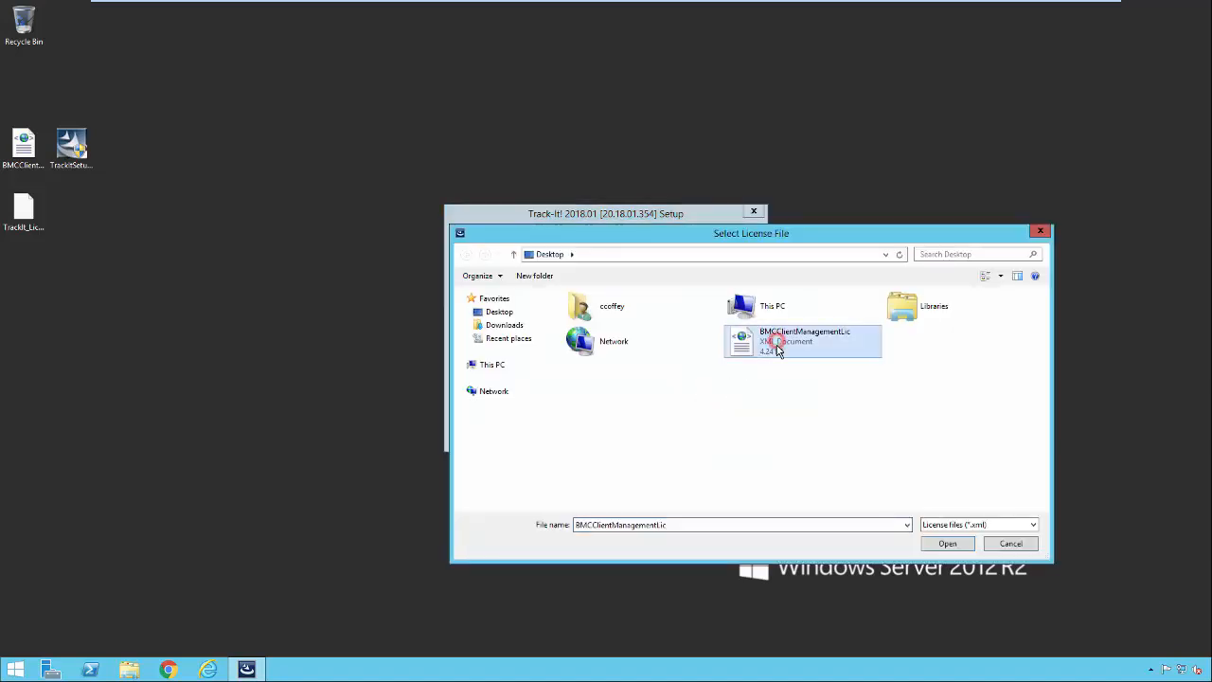
pyautogui.click(947, 543)
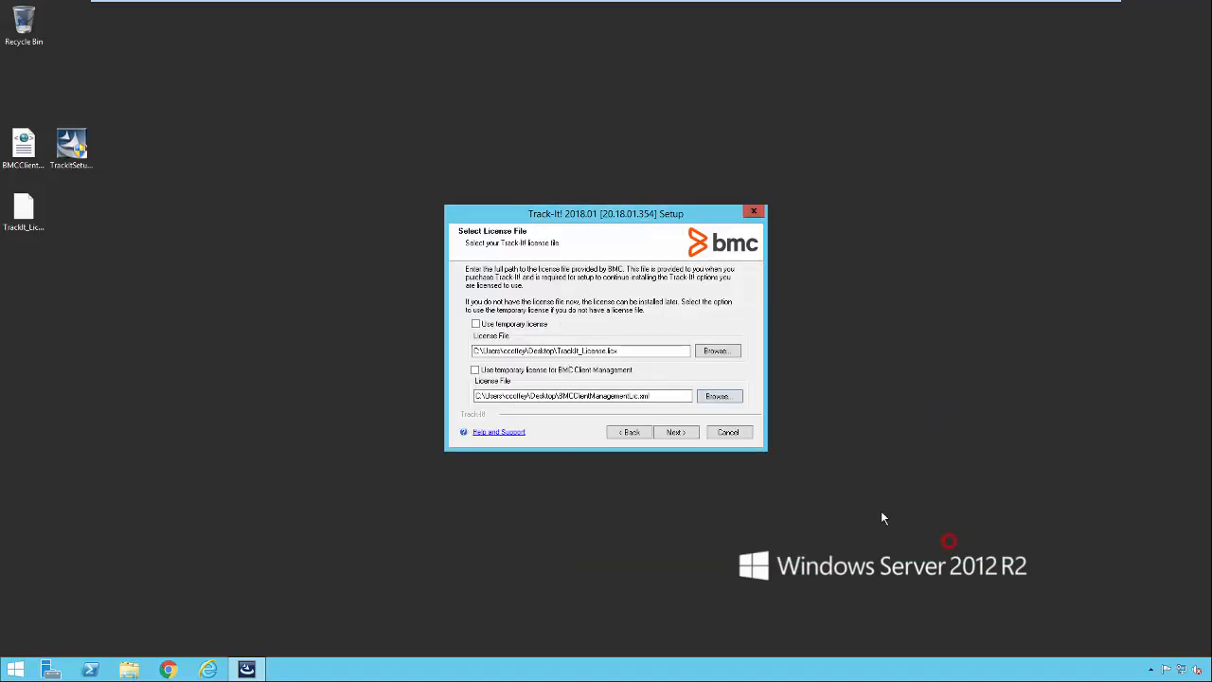
pyautogui.click(673, 433)
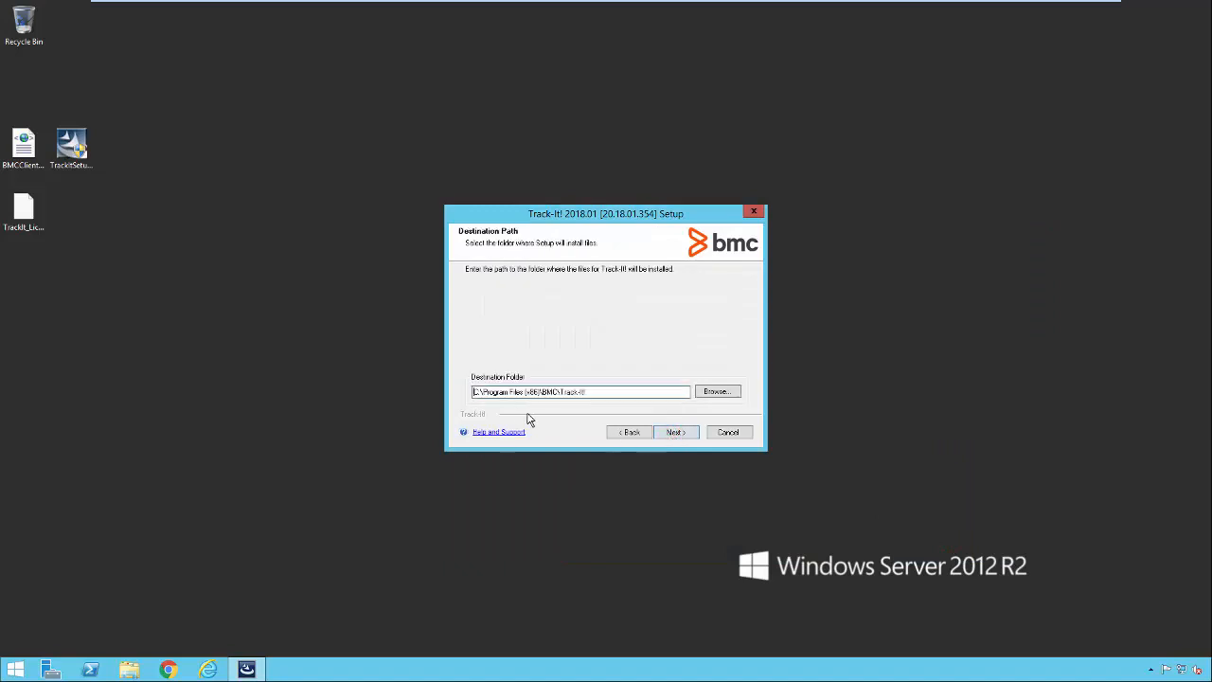
pyautogui.click(676, 432)
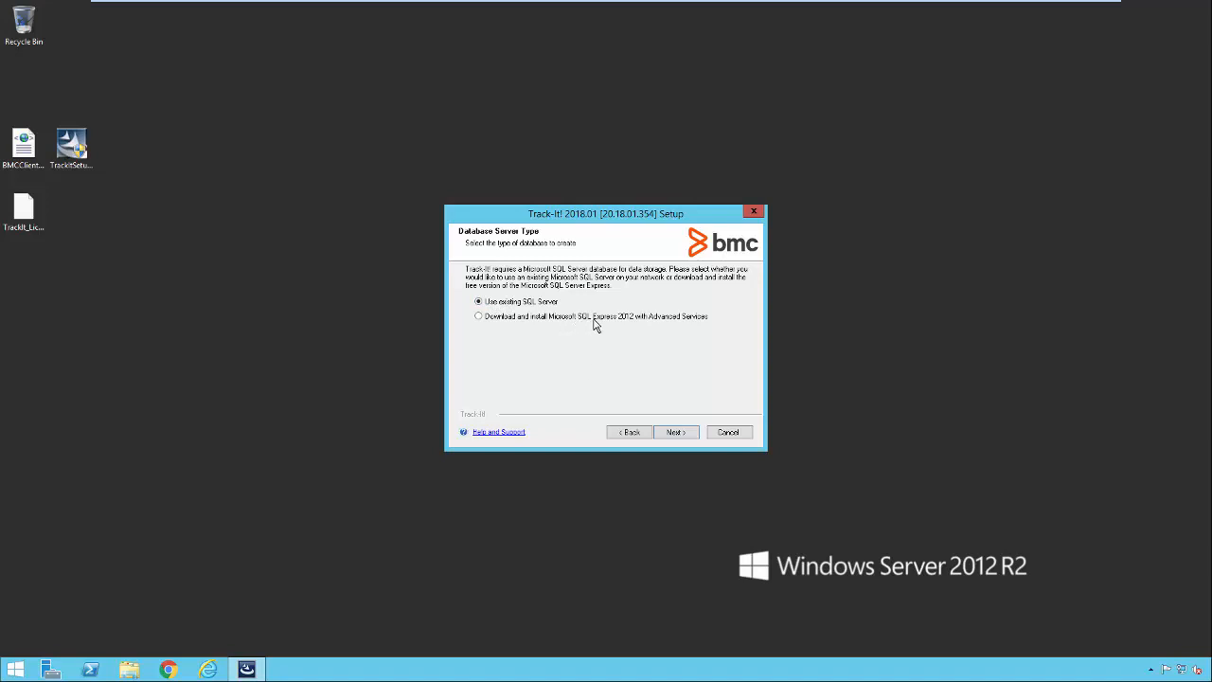
pyautogui.click(480, 316)
pyautogui.click(480, 303)
pyautogui.click(674, 432)
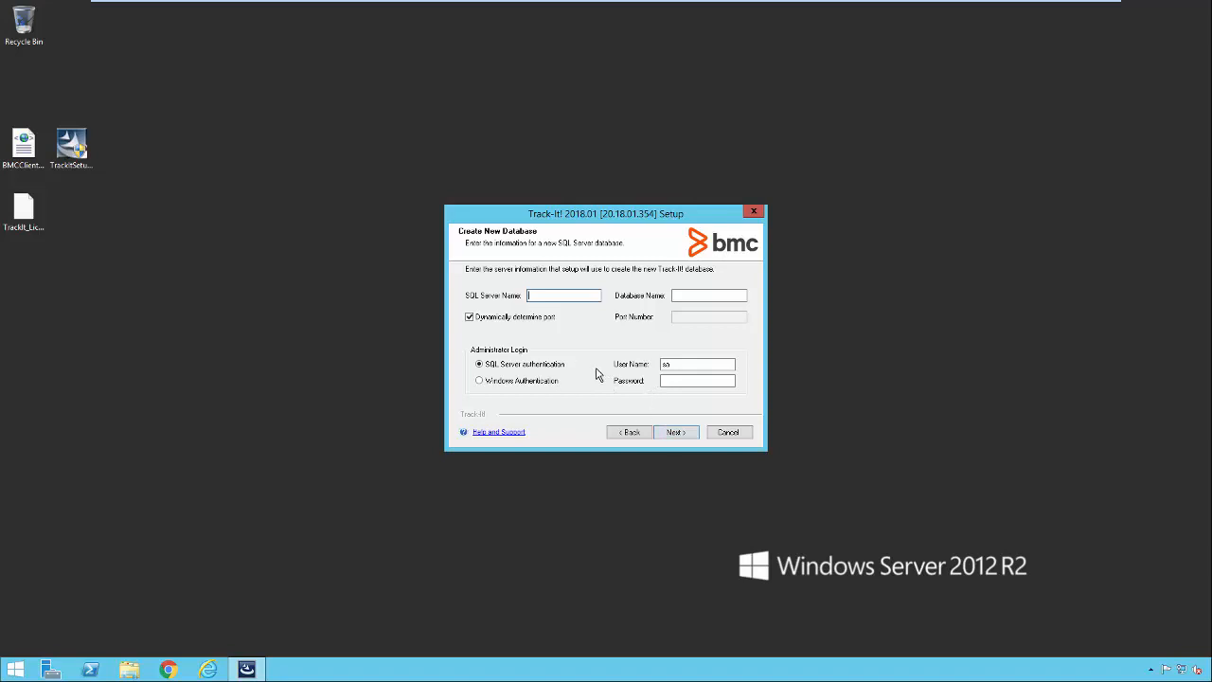
pyautogui.click(617, 435)
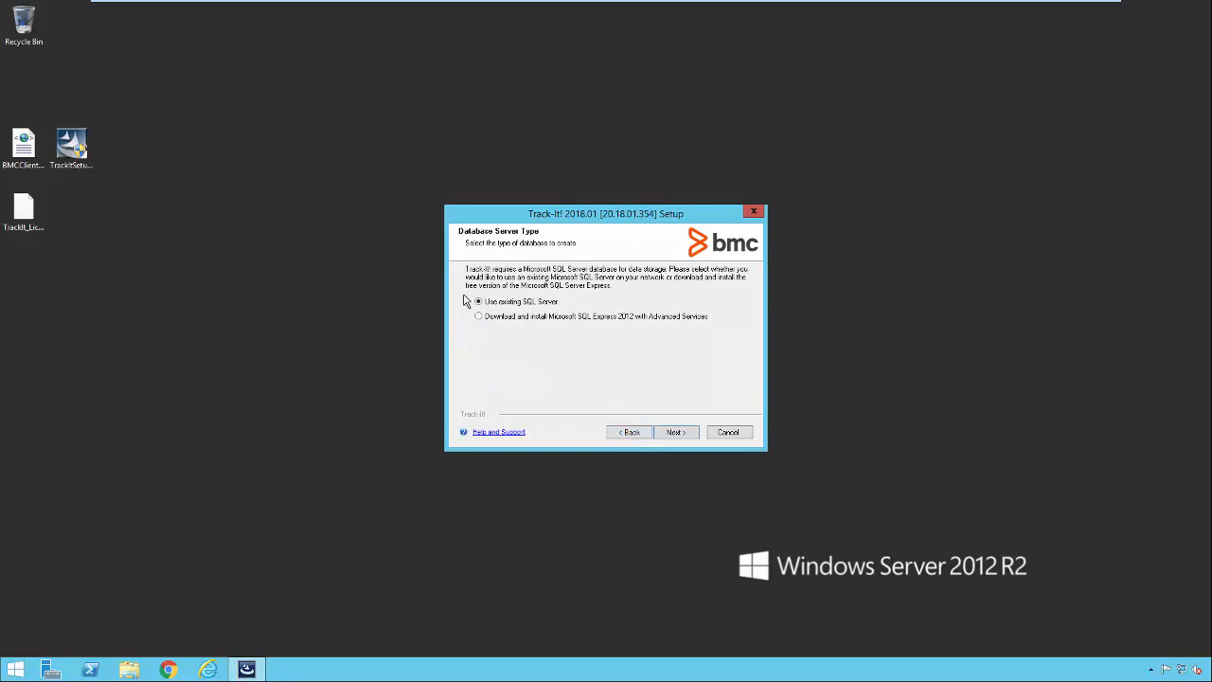
# Choose to download and install Microsoft SQL Express 2012 with Advanced Services as the database server and confirm its installation.
pyautogui.click(478, 317)
pyautogui.click(672, 433)
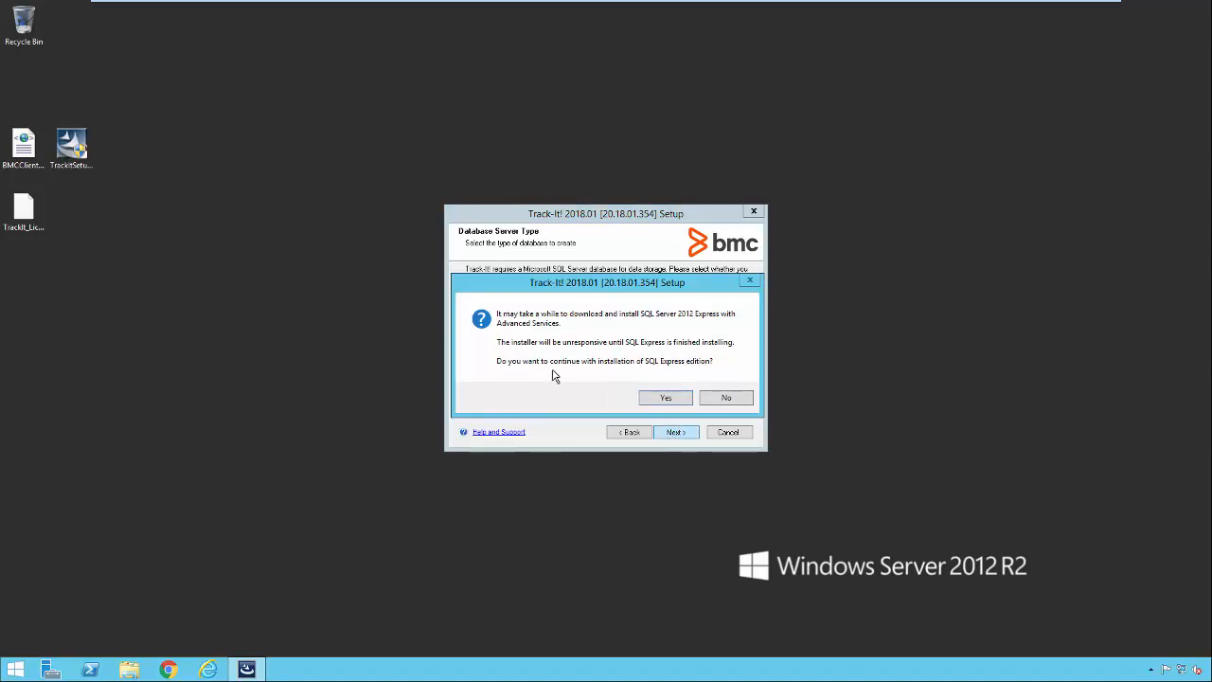
pyautogui.click(657, 398)
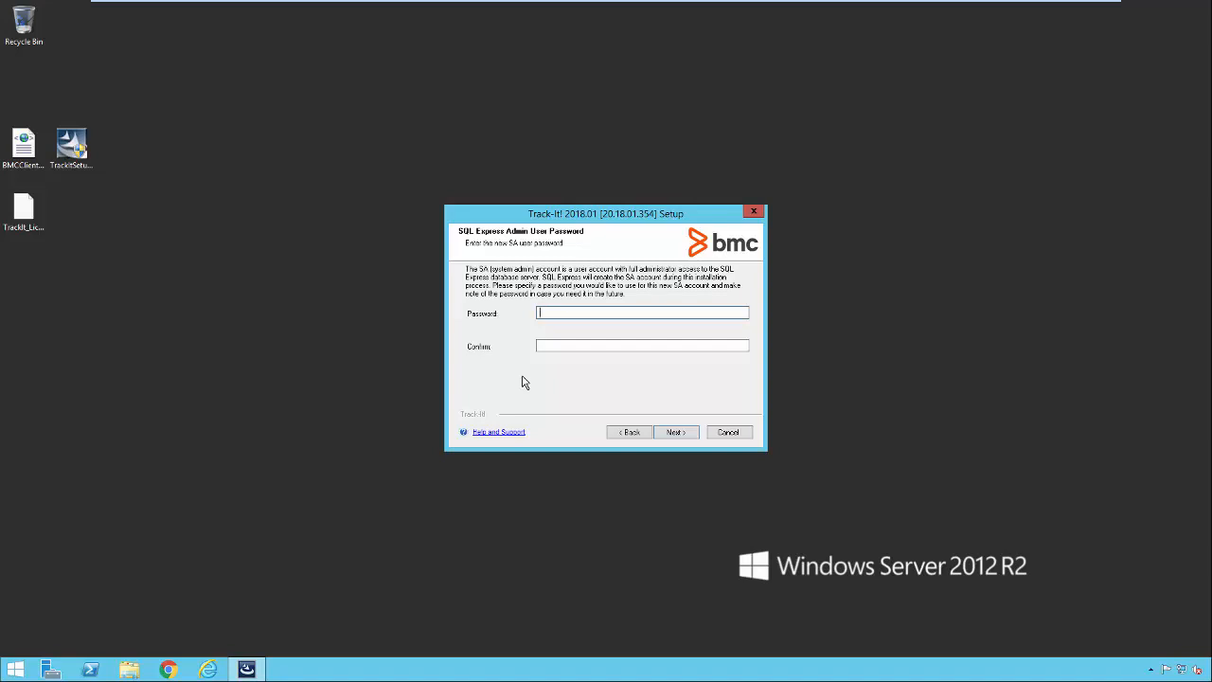
# Enter and confirm the new SA user password for SQL Express and continue the setup.
pyautogui.hotkey('ctrl', 'v')
pyautogui.press('Tab')
pyautogui.write('************')
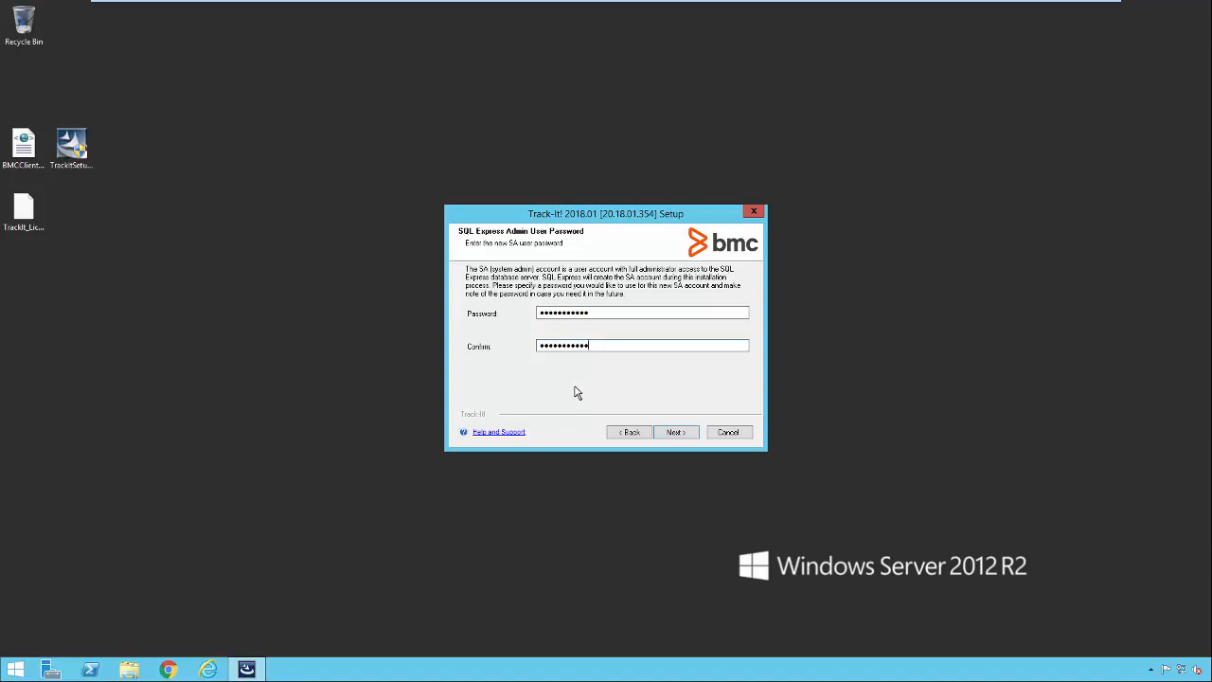
pyautogui.click(675, 432)
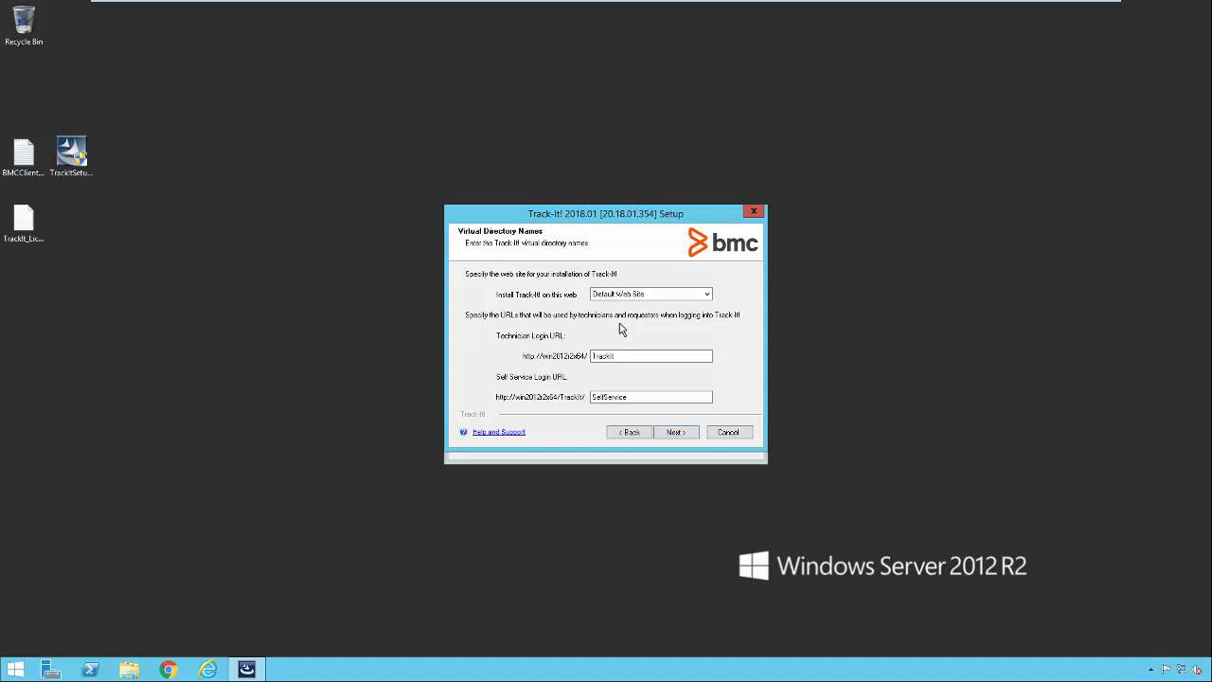
pyautogui.click(638, 296)
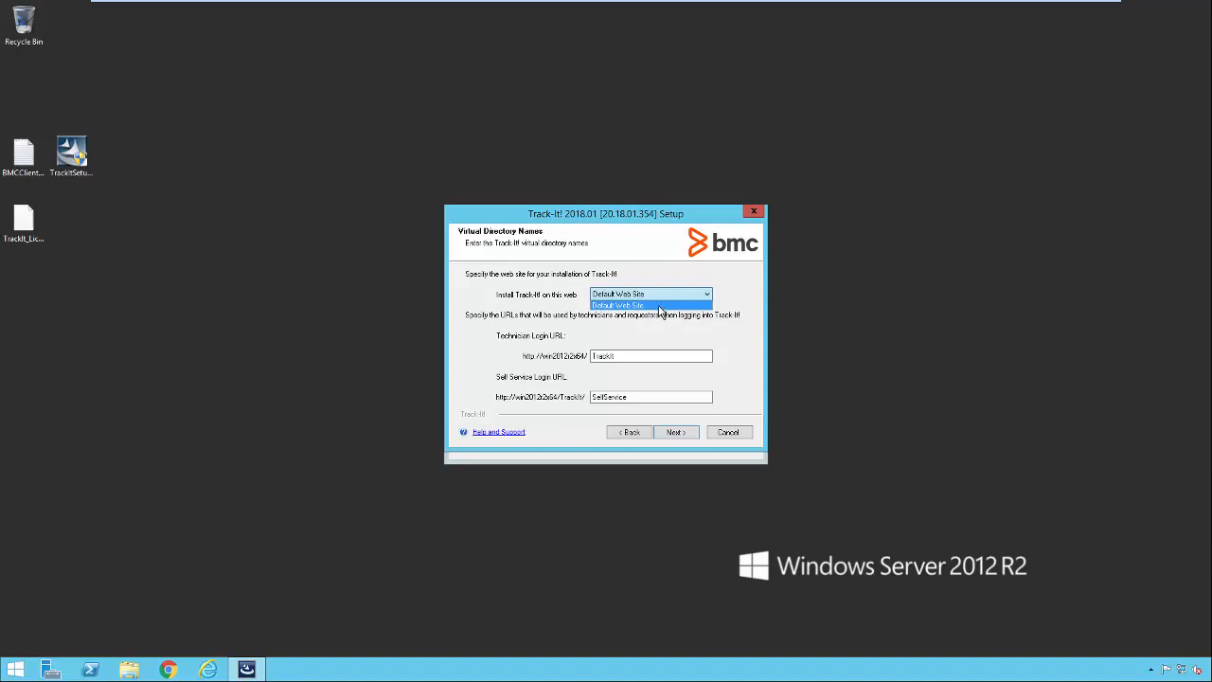
pyautogui.click(534, 322)
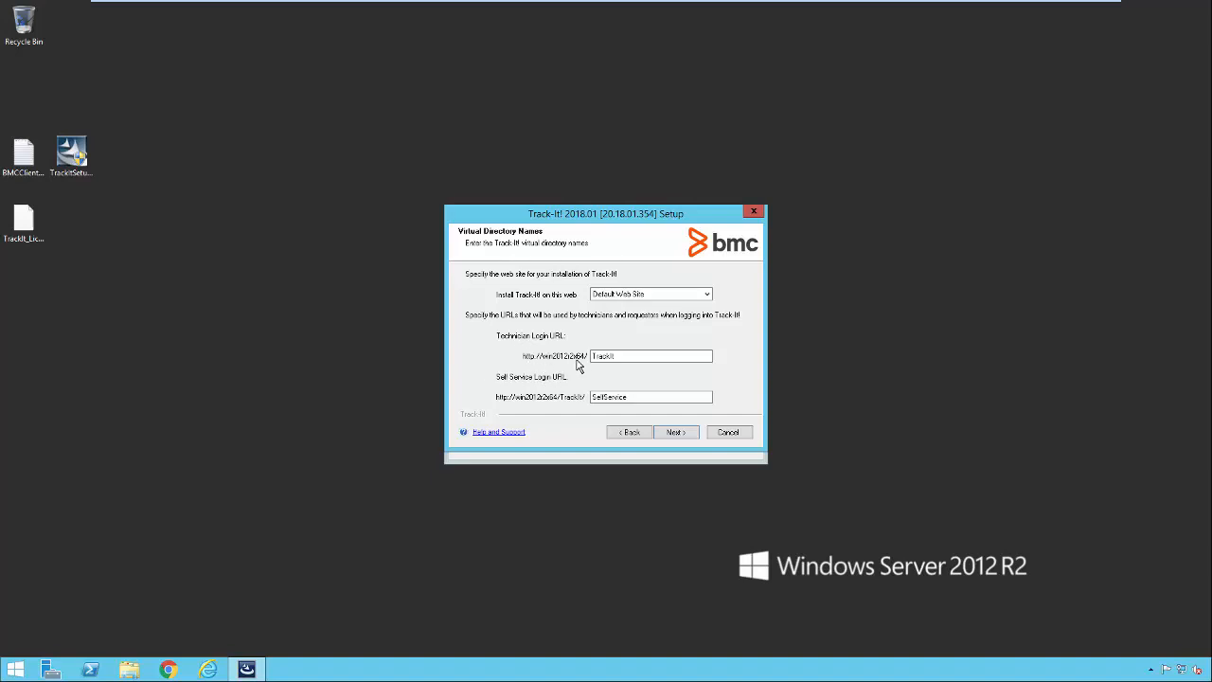
pyautogui.click(620, 356)
pyautogui.click(640, 355)
pyautogui.write('HD')
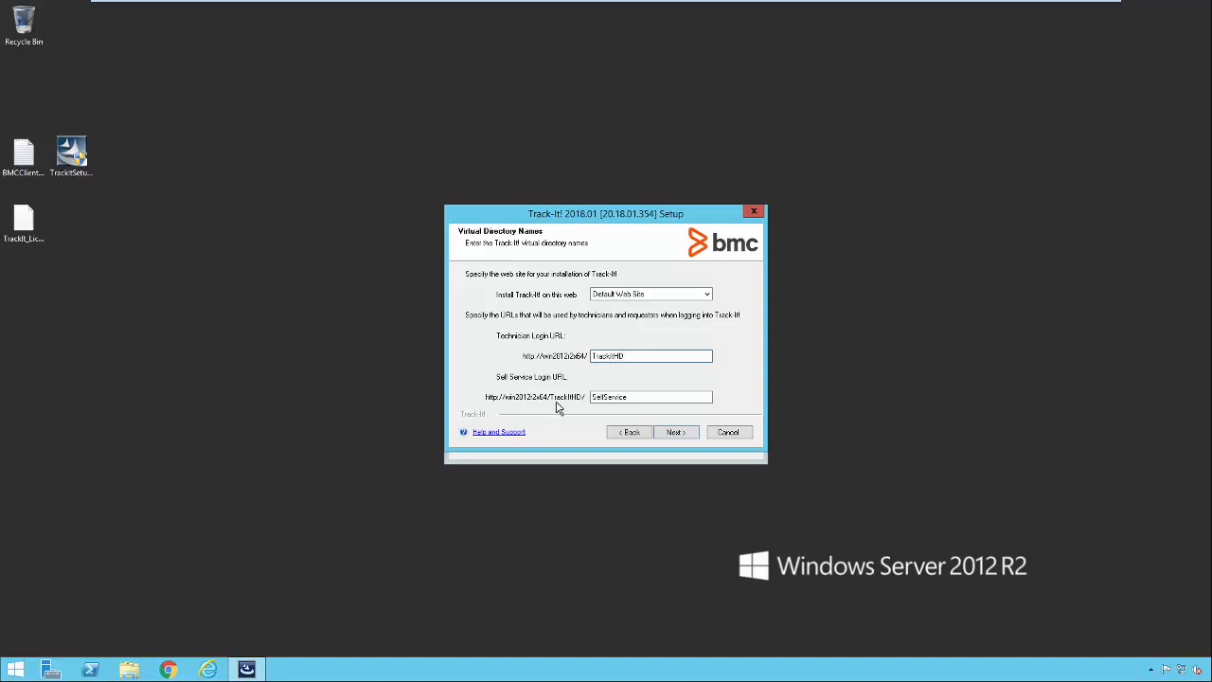
pyautogui.click(636, 396)
pyautogui.click(625, 356)
pyautogui.press('BackSpace')
pyautogui.press('BackSpace')
# Accept Default Web Site with the TrackIt and SelfService URLs, and enter the password for the Windows administrator account.
pyautogui.click(676, 434)
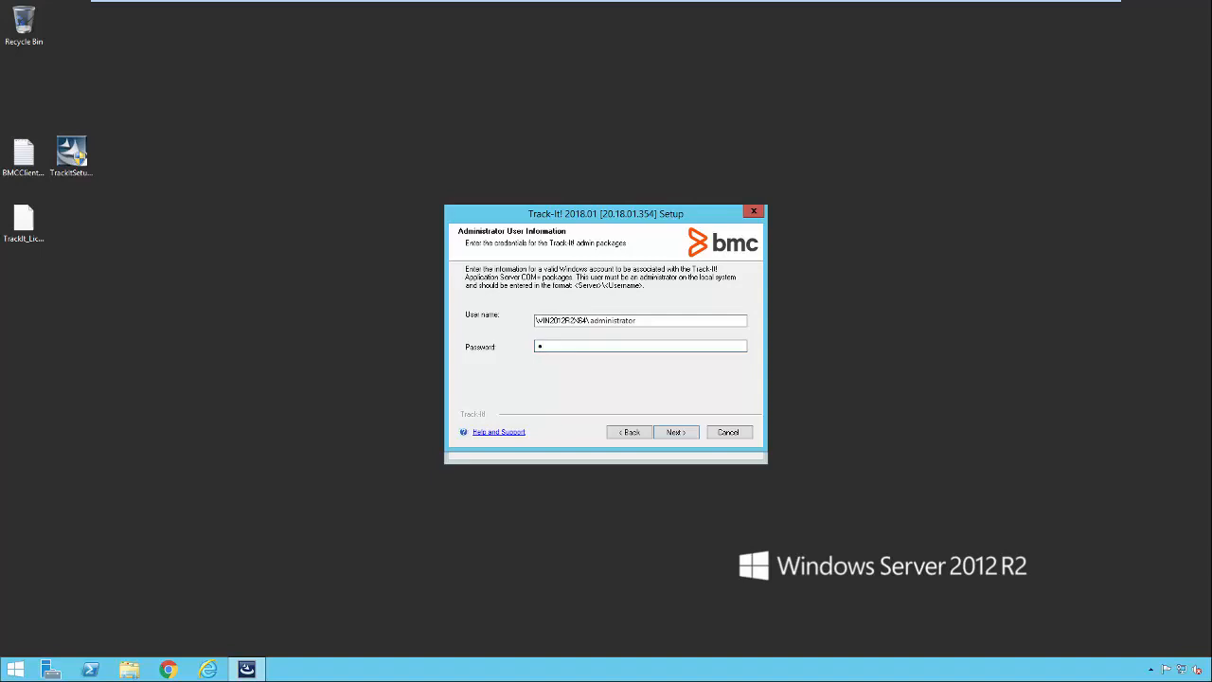
pyautogui.write('********')
pyautogui.click(669, 433)
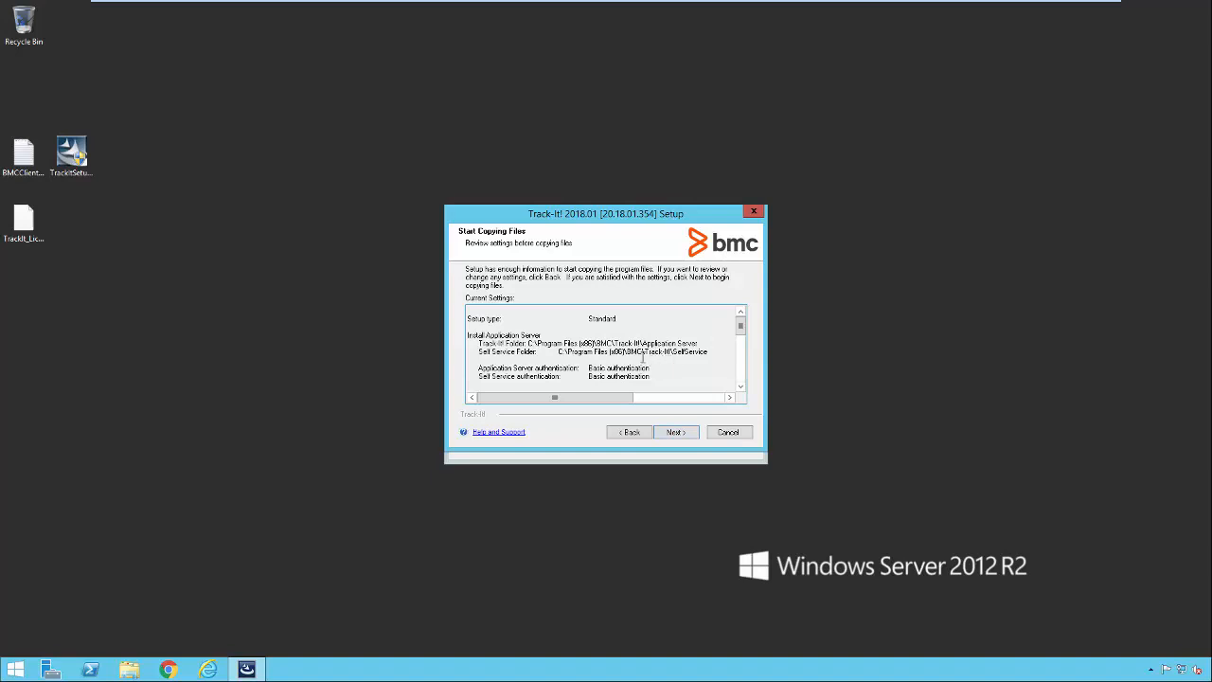
# Review the current settings, start copying the program files, and restart the computer immediately to complete the setup.
pyautogui.moveTo(741, 330)
pyautogui.mouseDown()
pyautogui.moveTo(744, 362)
pyautogui.moveTo(741, 323)
pyautogui.mouseUp()
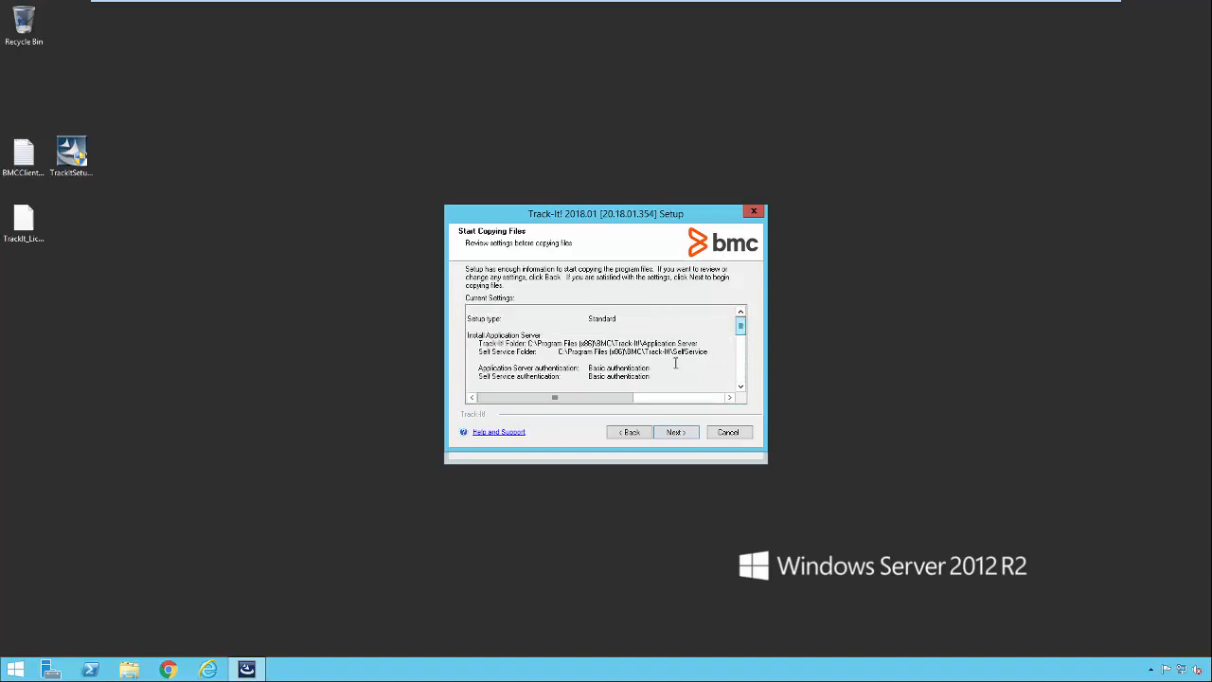
pyautogui.click(670, 431)
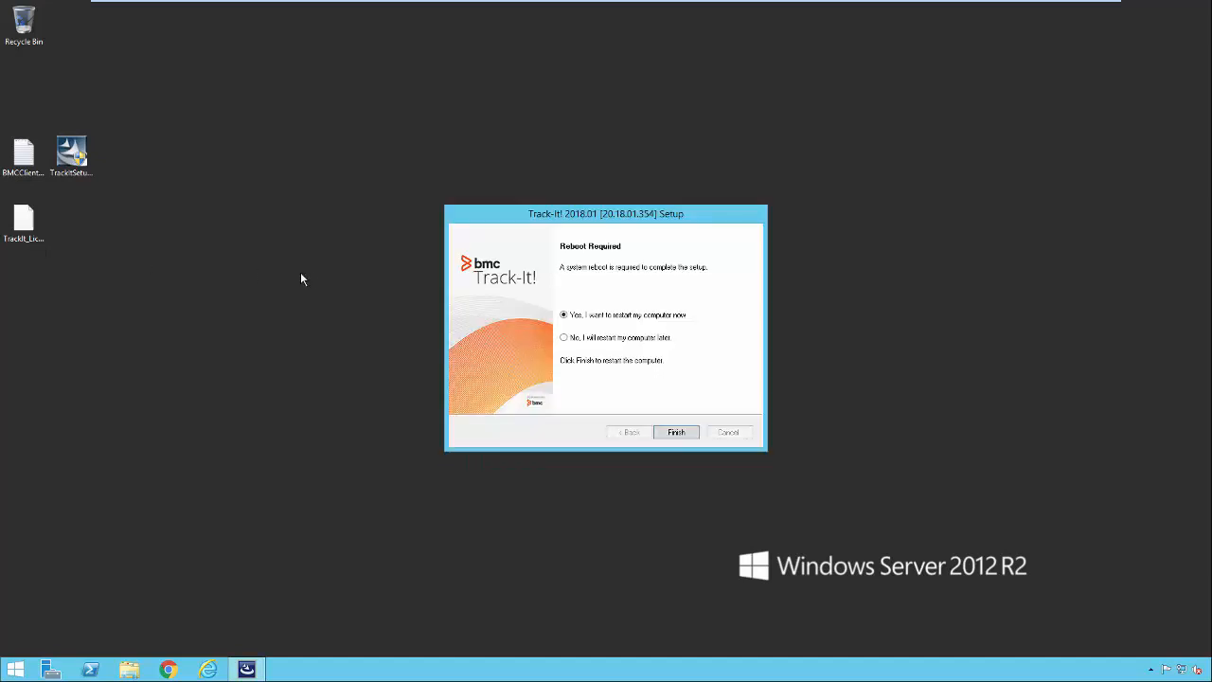
pyautogui.click(674, 431)
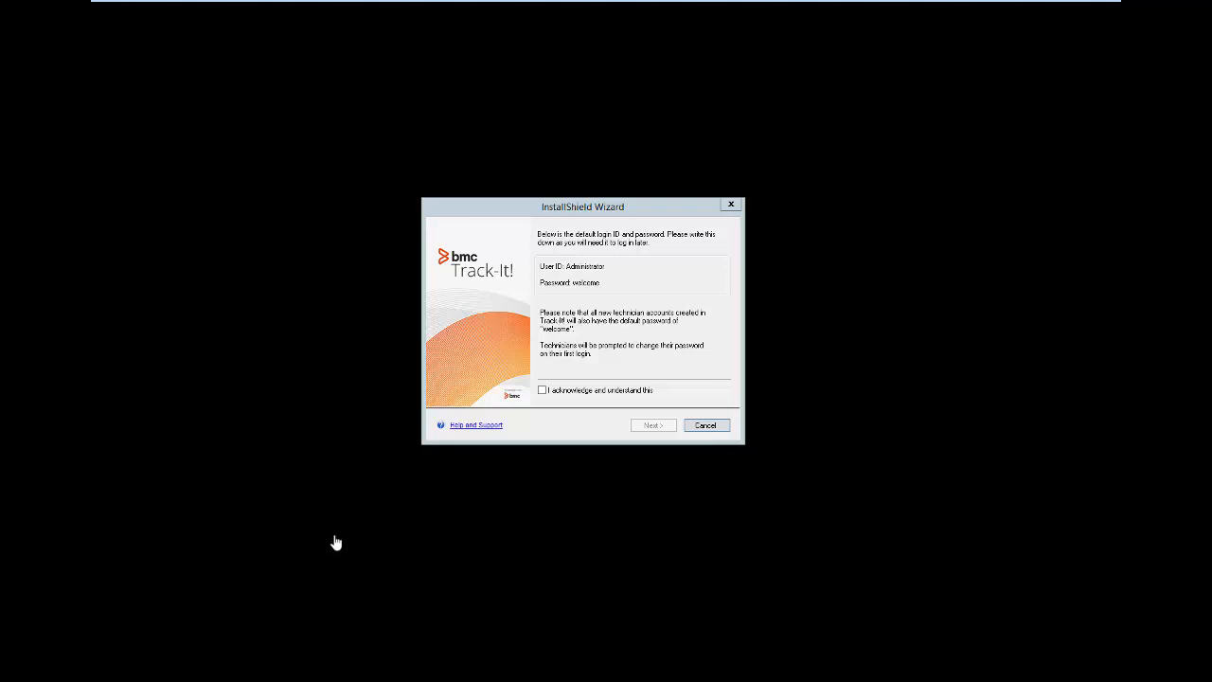
# Acknowledge the default login ID and password information in the setup wizard and continue.
pyautogui.click(495, 207)
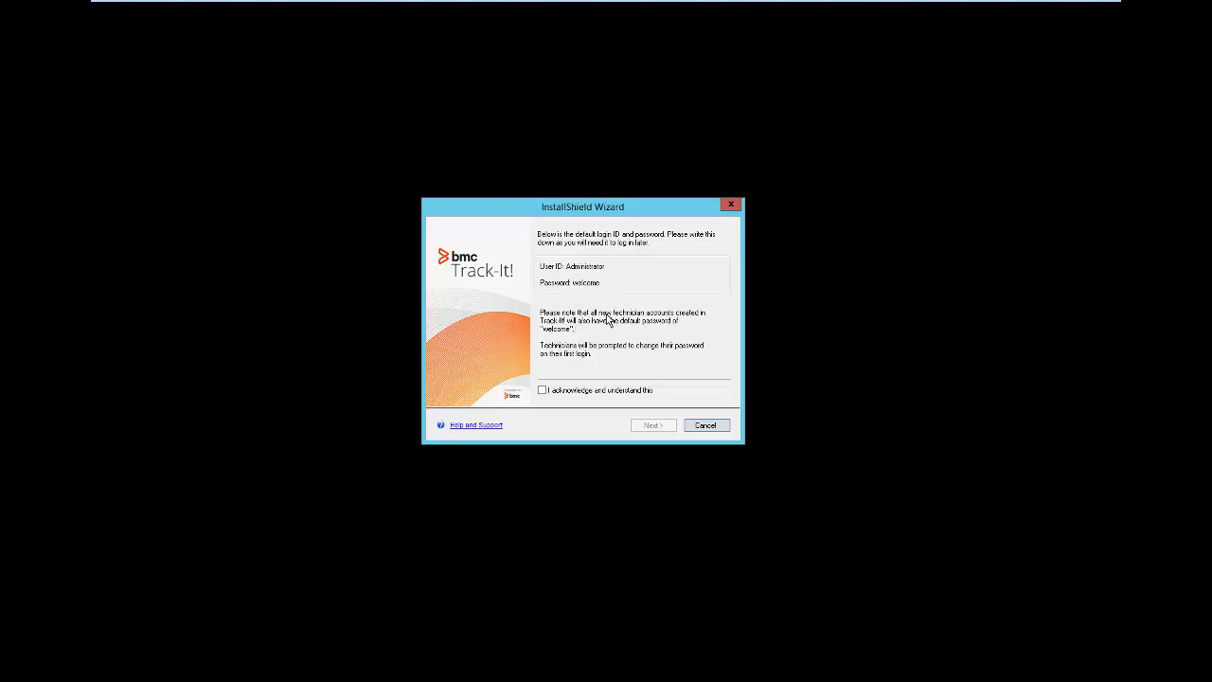
pyautogui.click(544, 393)
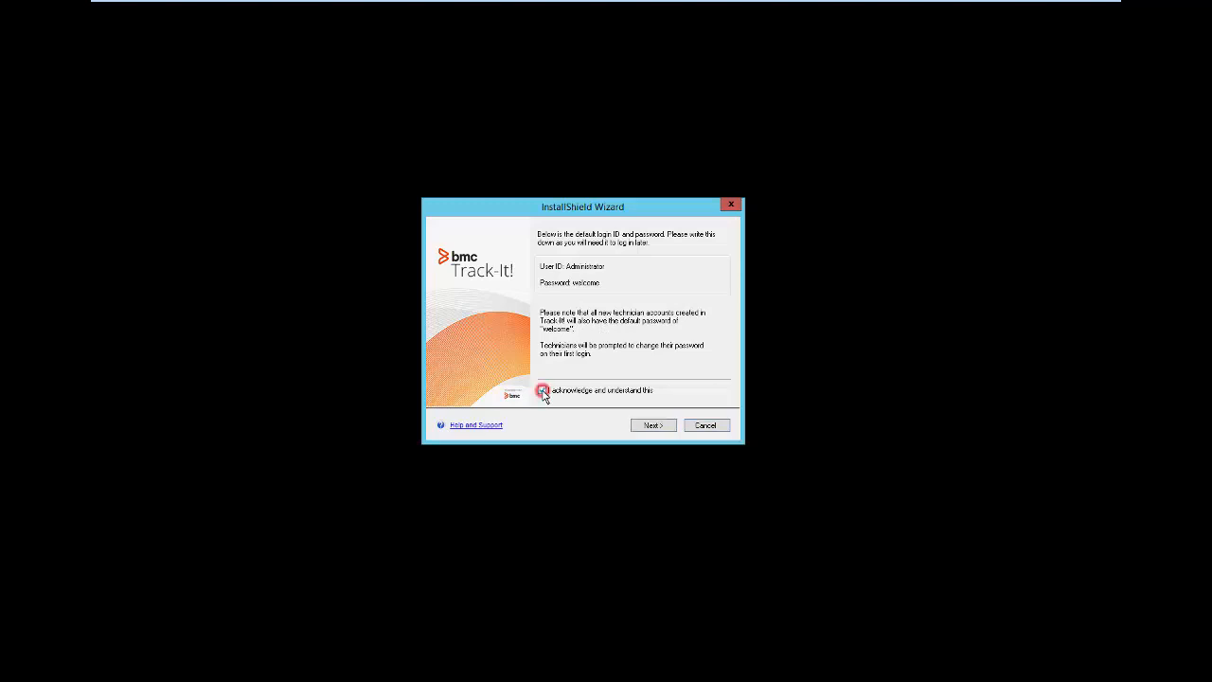
pyautogui.click(641, 431)
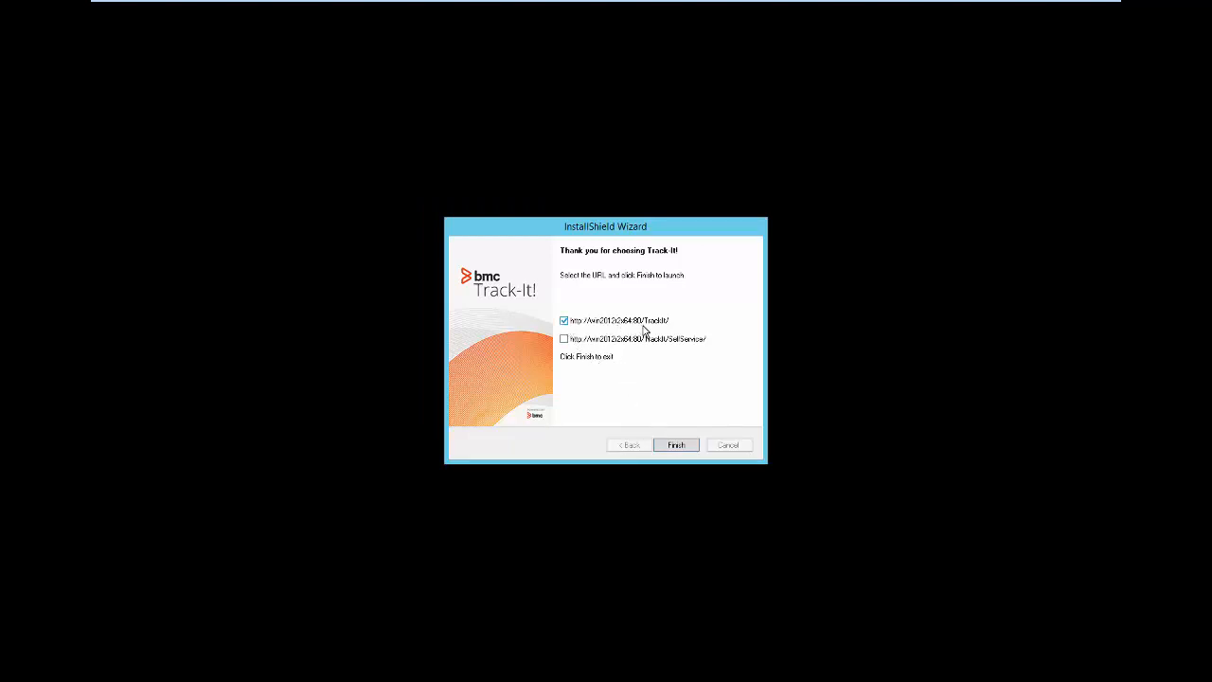
# Choose to launch the SelfService URL along with the TrackIt URL, accept the restart notice, and finish the installation wizard.
pyautogui.click(564, 340)
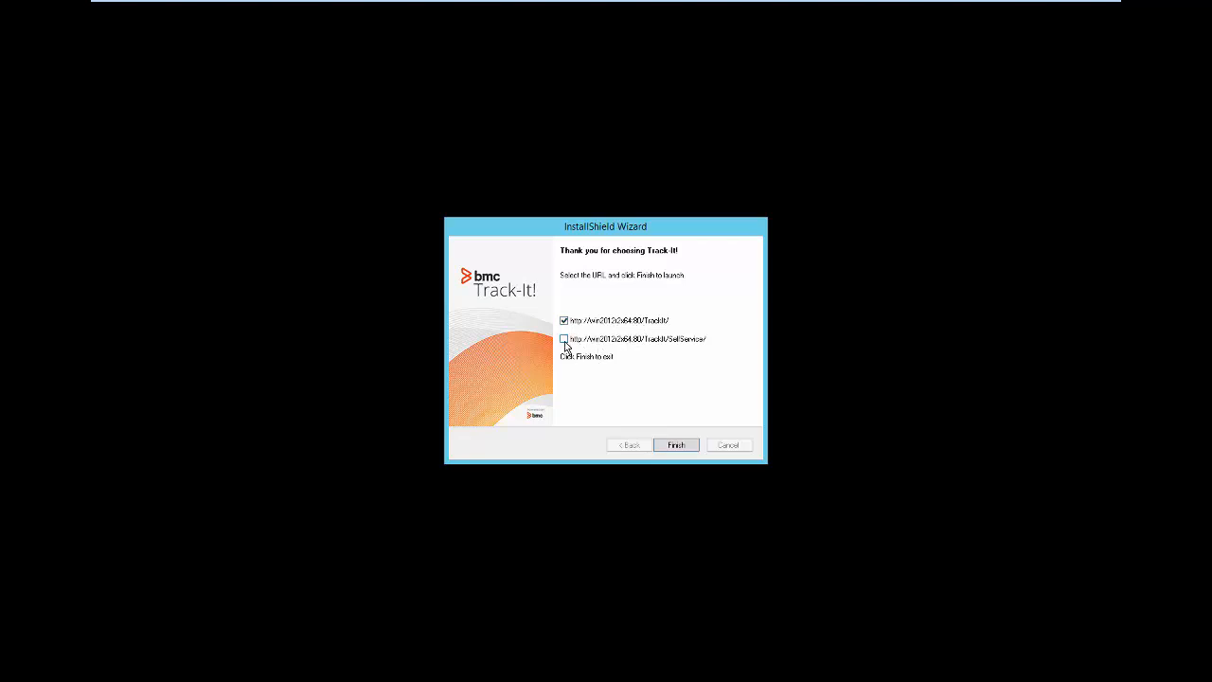
pyautogui.click(672, 447)
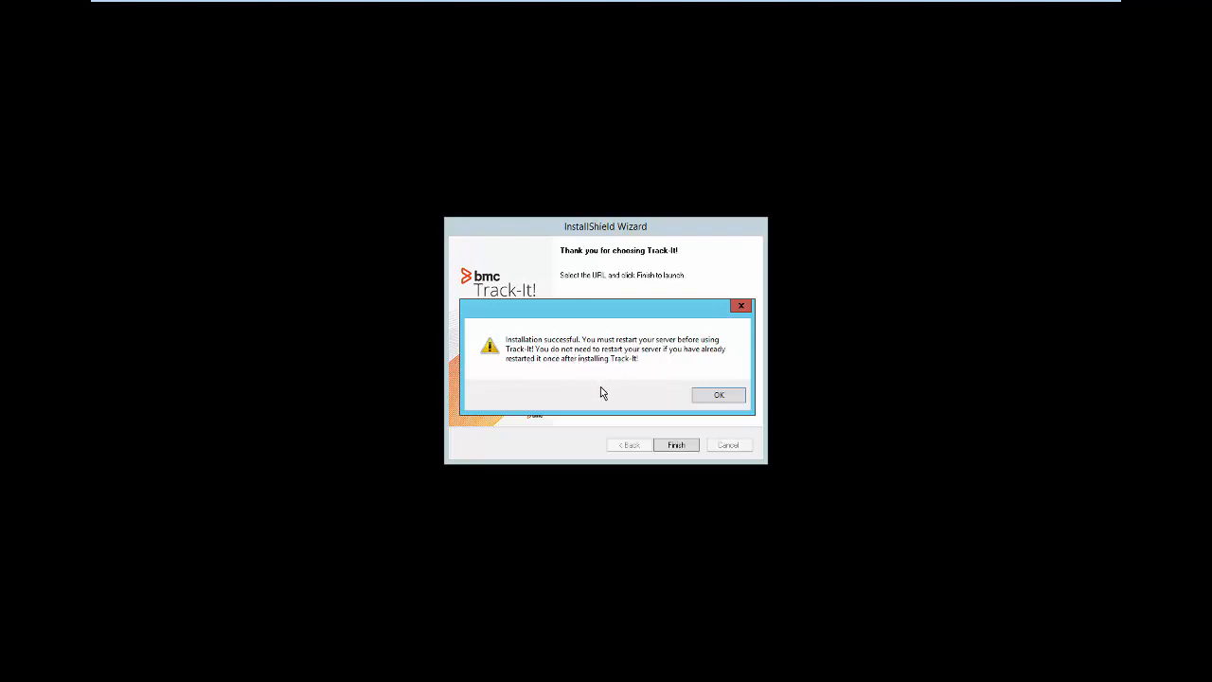
pyautogui.click(712, 396)
pyautogui.click(678, 443)
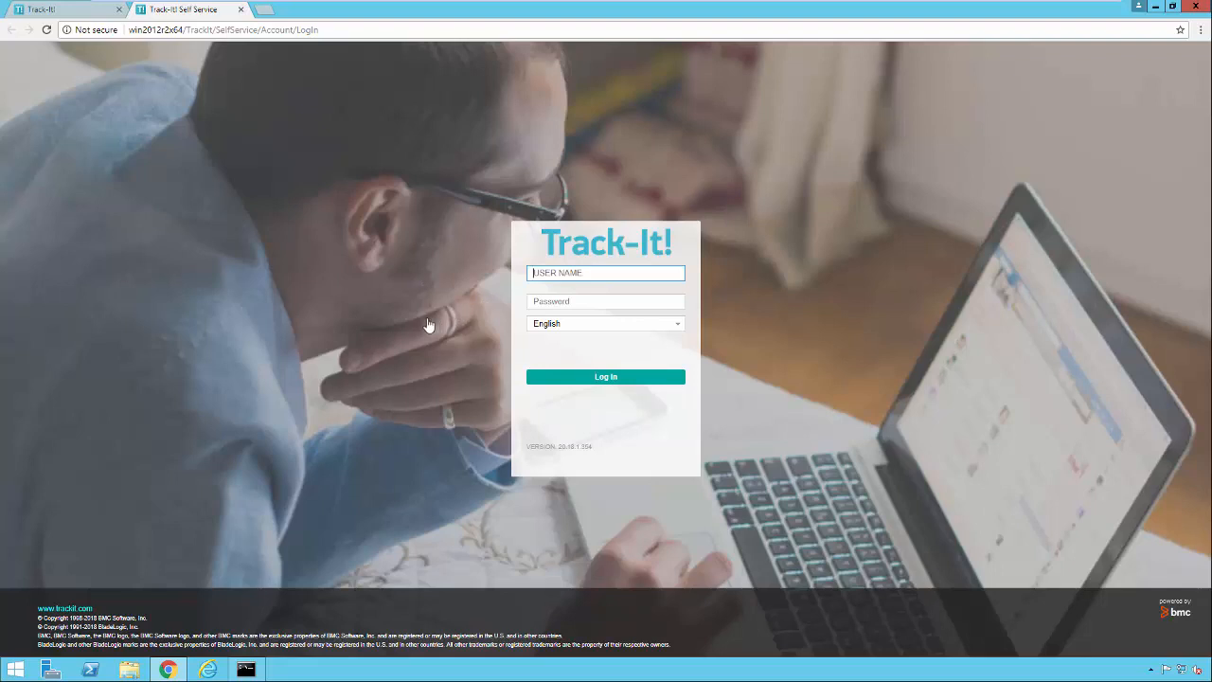
# Go to the Track-It! 2018 login page and submit the ADMINISTRATOR login with the account password.
pyautogui.click(61, 12)
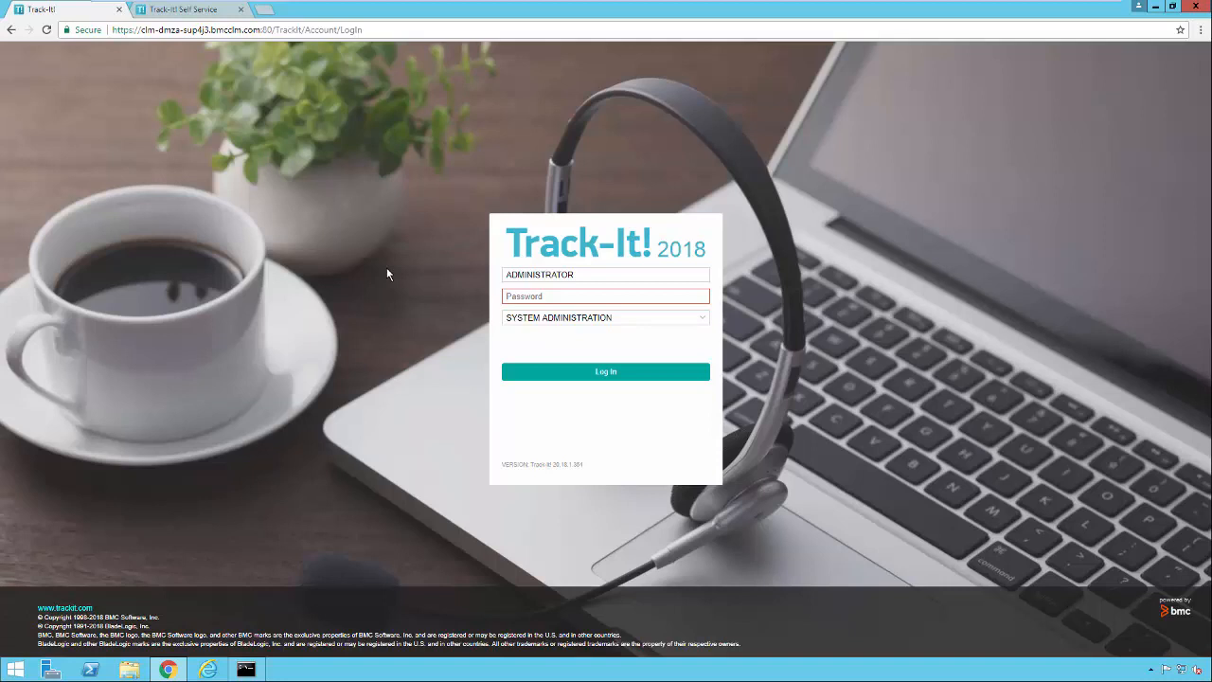
pyautogui.write('•••••••')
pyautogui.press('Return')
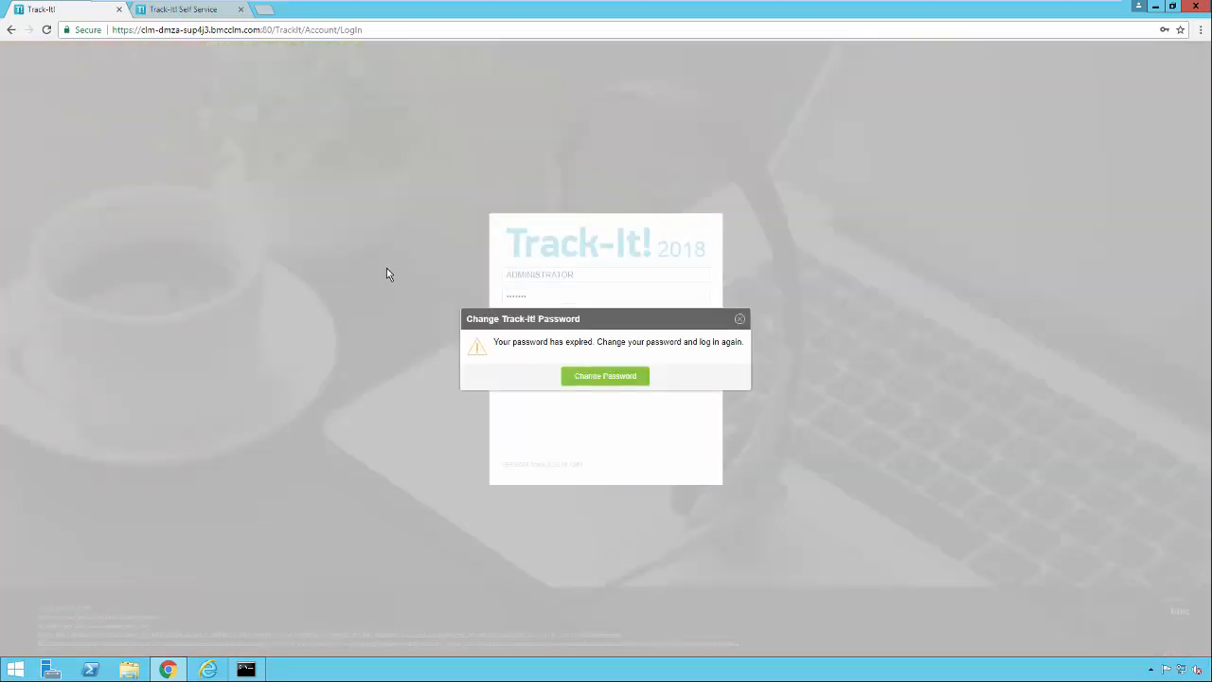
# Change the expired Track-It! password by entering the current password, entering and confirming the new one, and updating it.
pyautogui.click(613, 378)
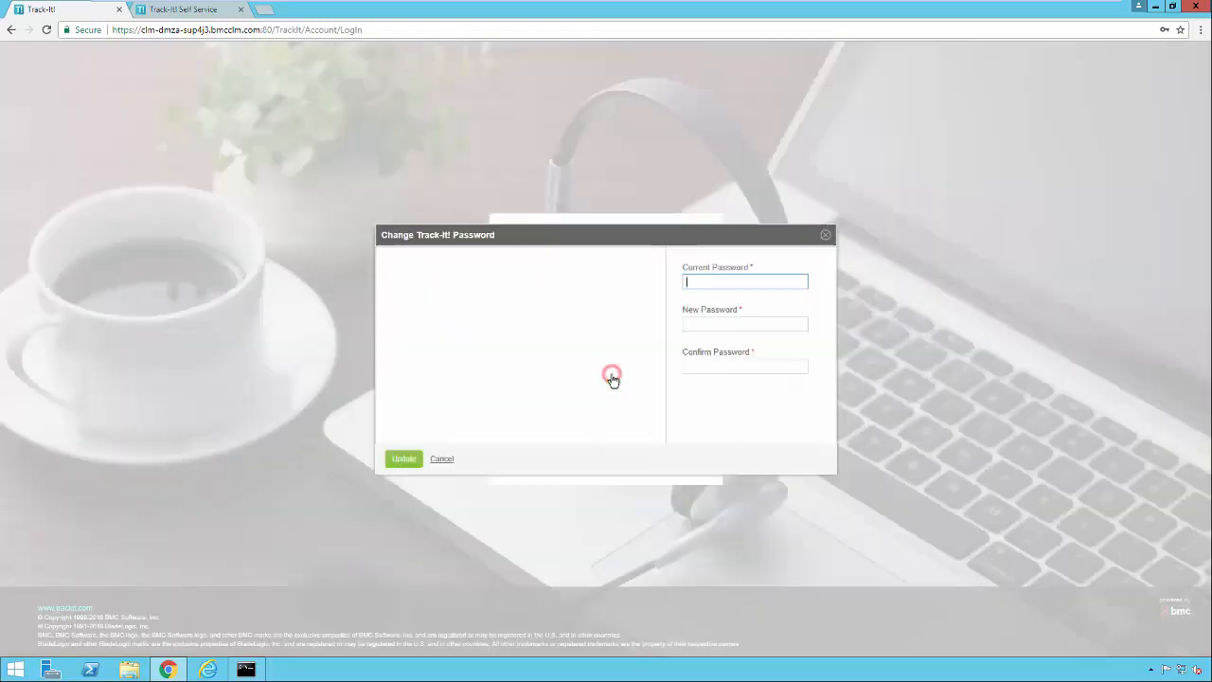
pyautogui.write('•••••••')
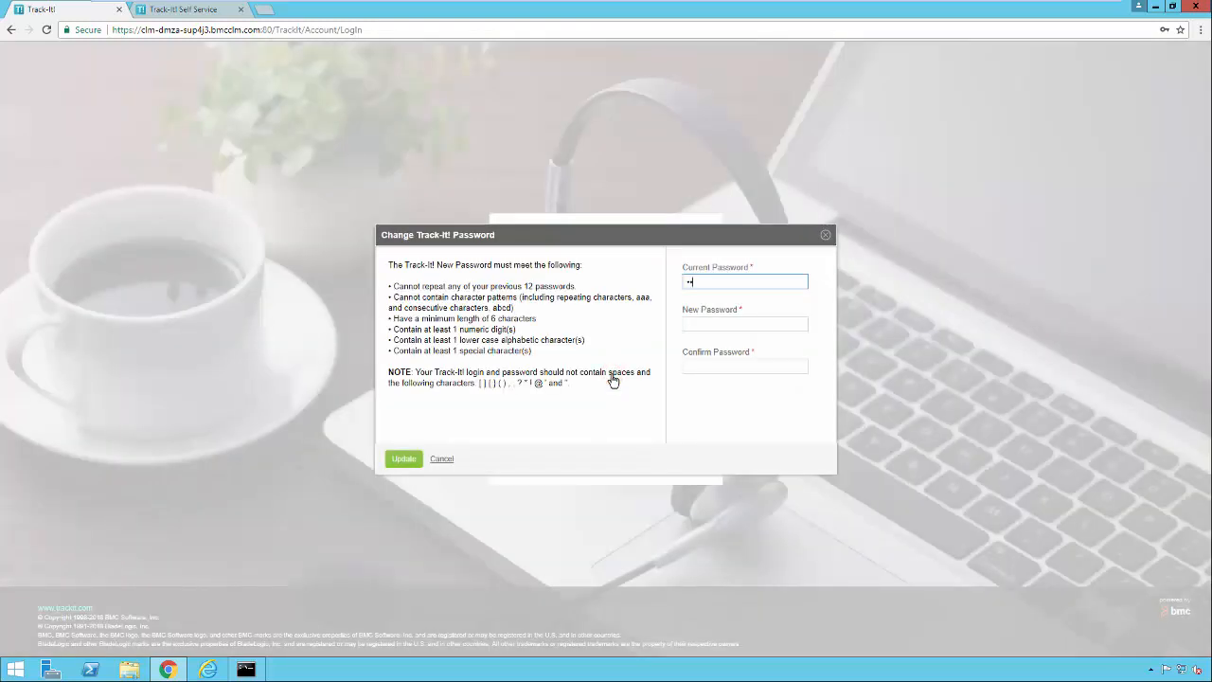
pyautogui.press('Tab')
pyautogui.write('•••••••')
pyautogui.press('Tab')
pyautogui.write('••••••••••••')
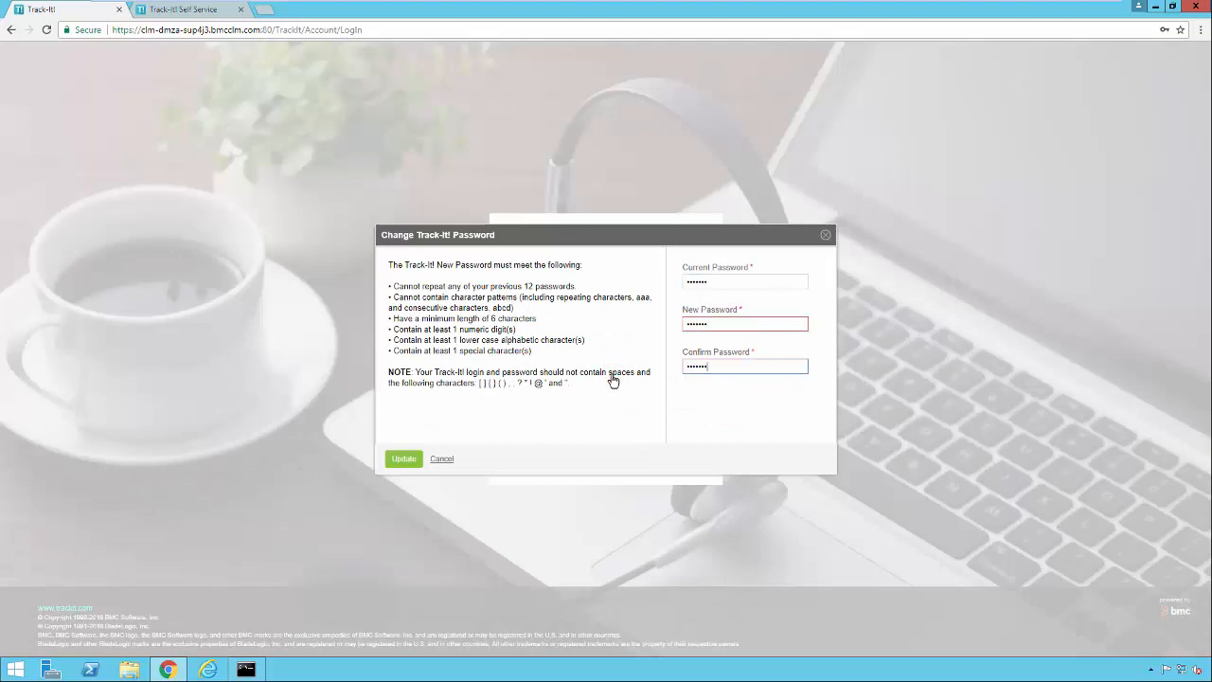
pyautogui.click(404, 458)
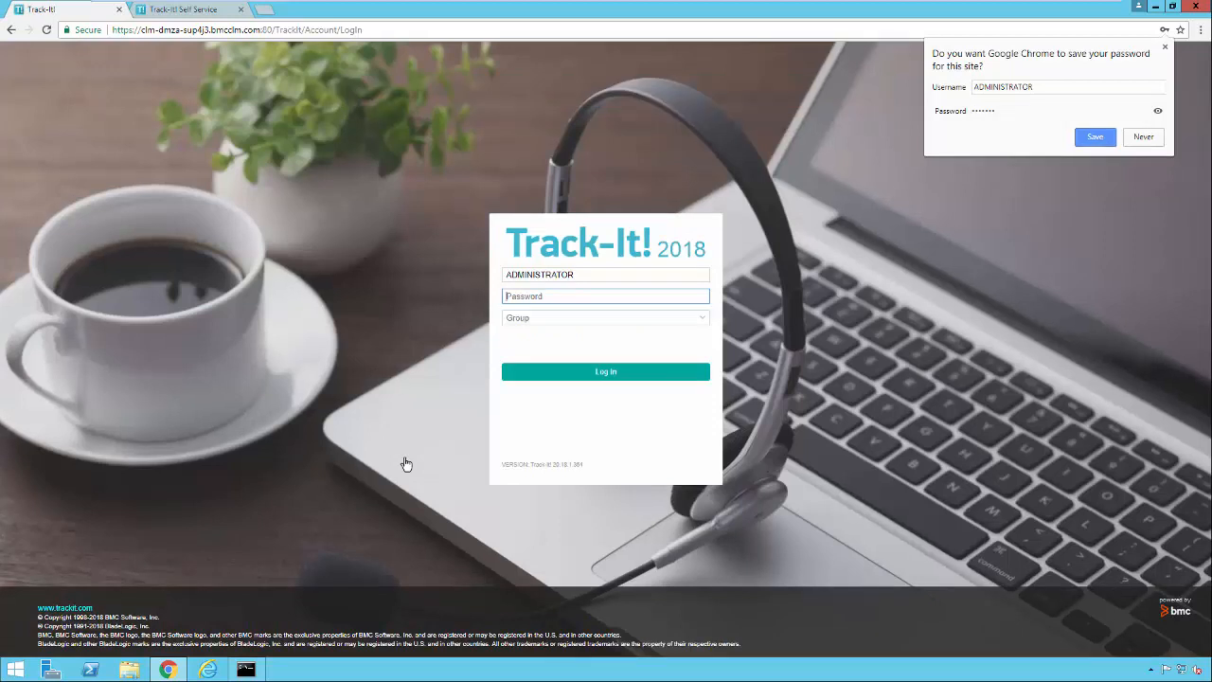
# Save the login in the browser, enter the new account password, and log in as ADMINISTRATOR with the SYSTEM ADMINISTRATION group.
pyautogui.click(1091, 137)
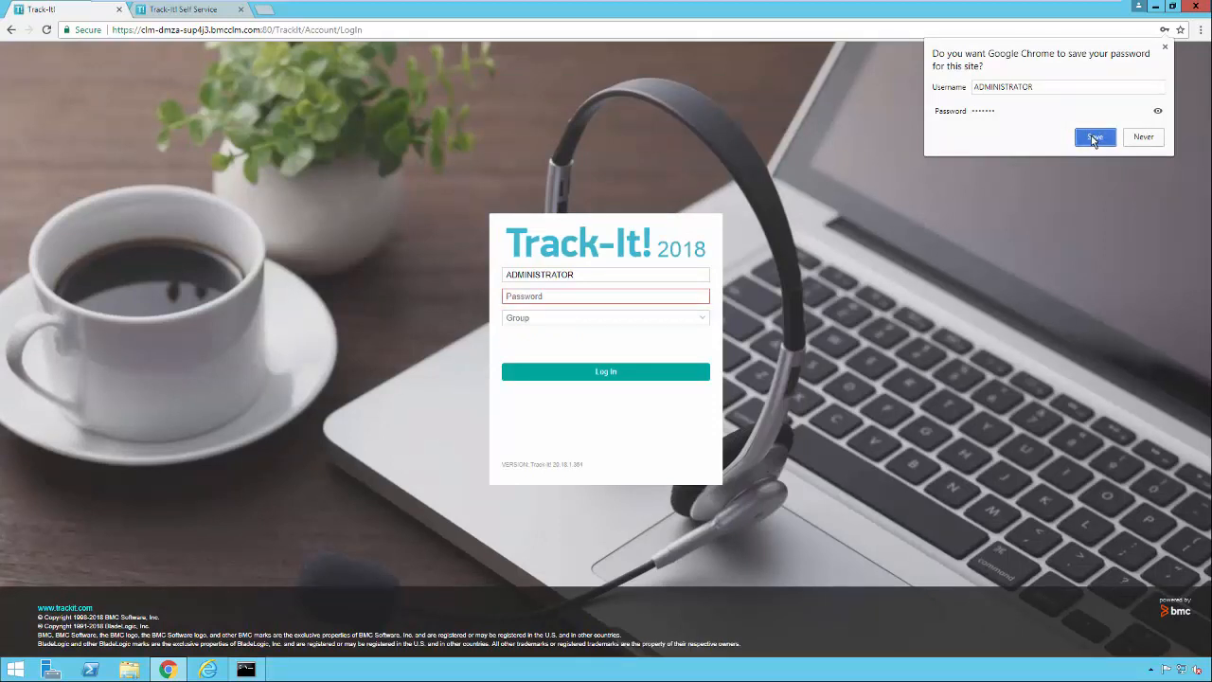
pyautogui.write('••••')
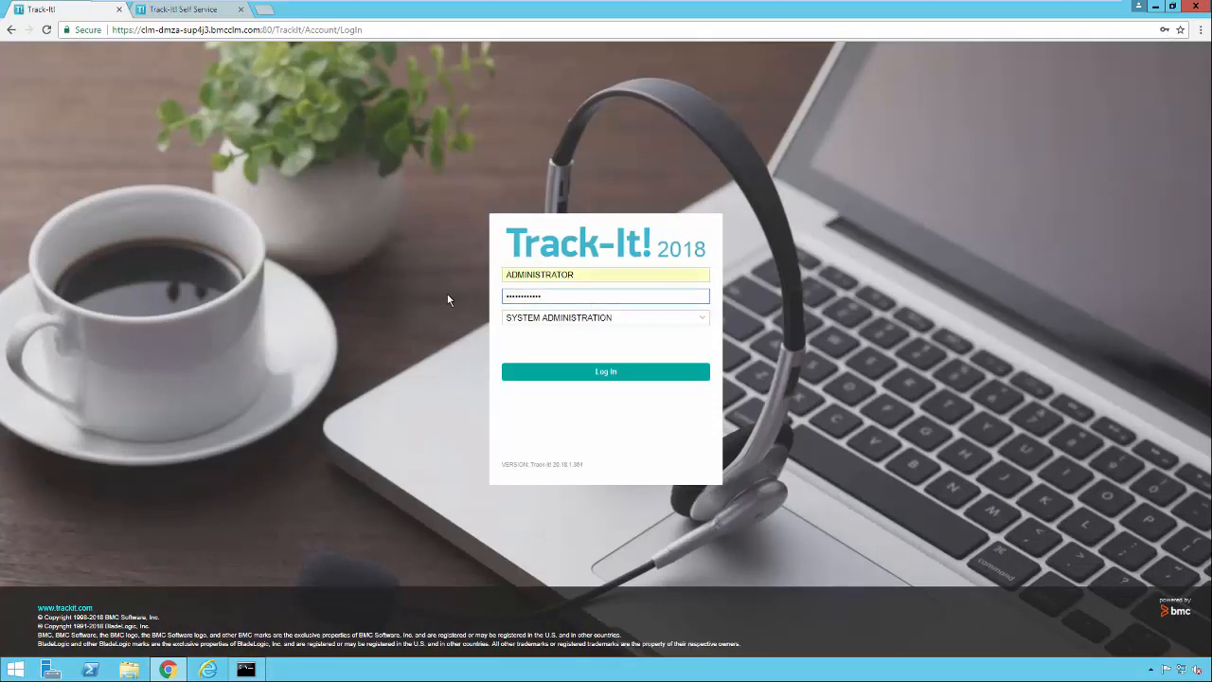
pyautogui.click(610, 374)
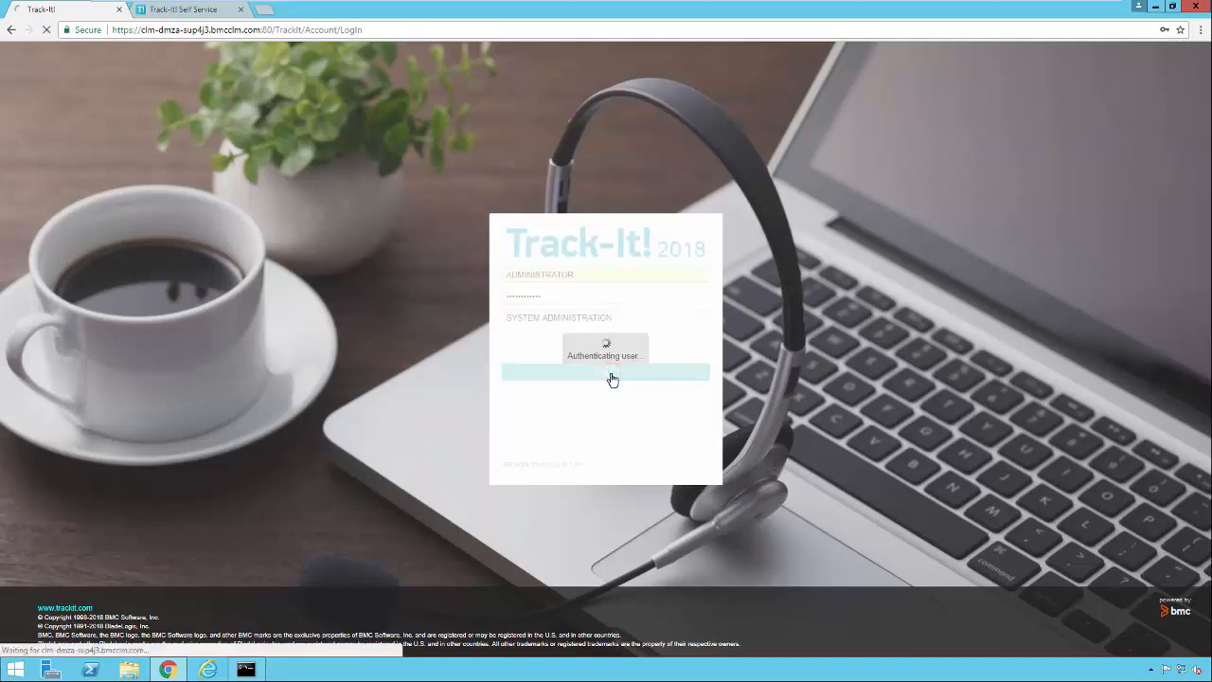